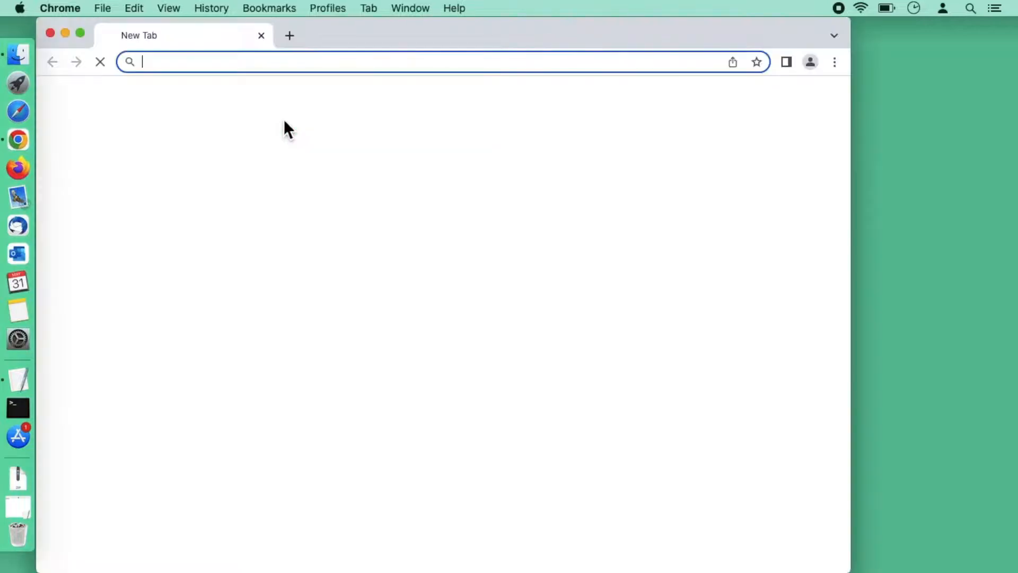
Open a new Incognito window from Chrome's main menu
click(834, 62)
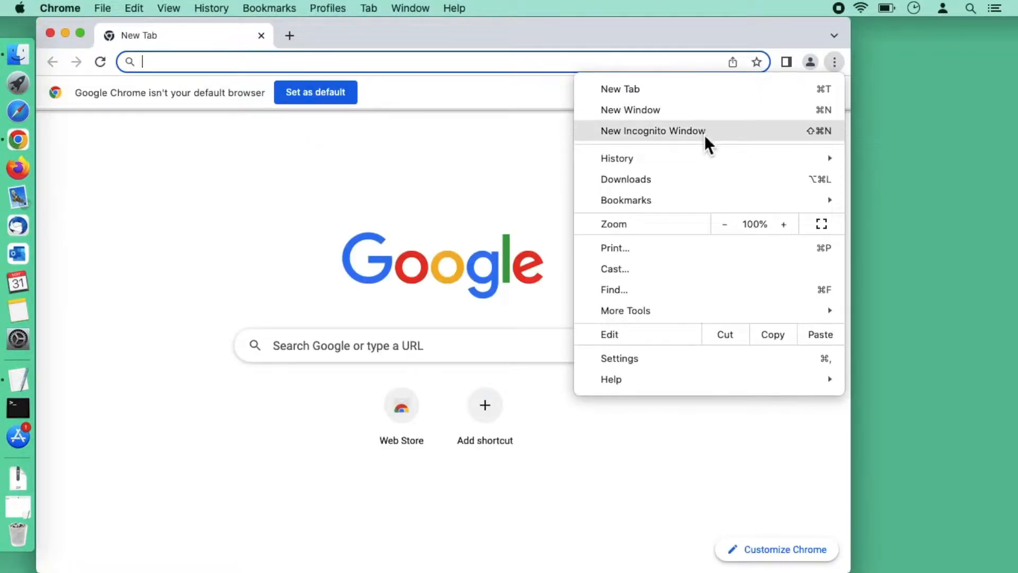
click(654, 130)
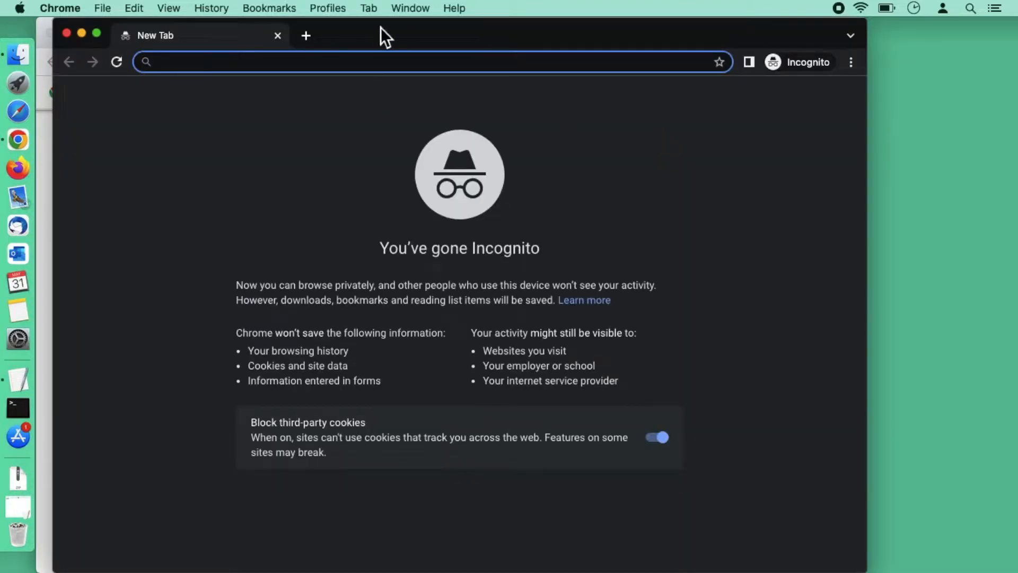
Go to webmail.hku.hk and choose the CONNECT.HKU.HK (Google) login
drag(367, 25, 362, 25)
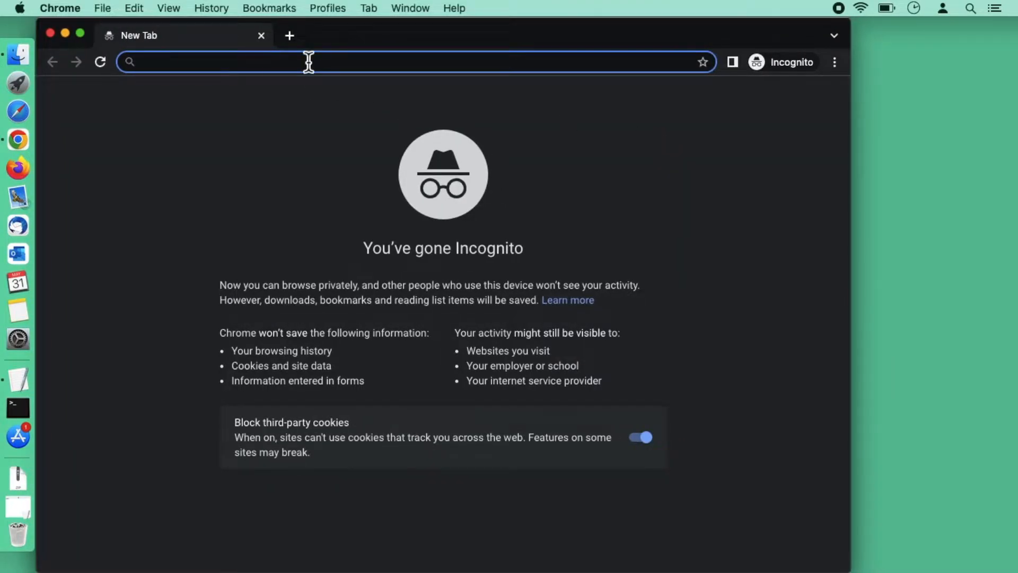
text(webmail.hk)
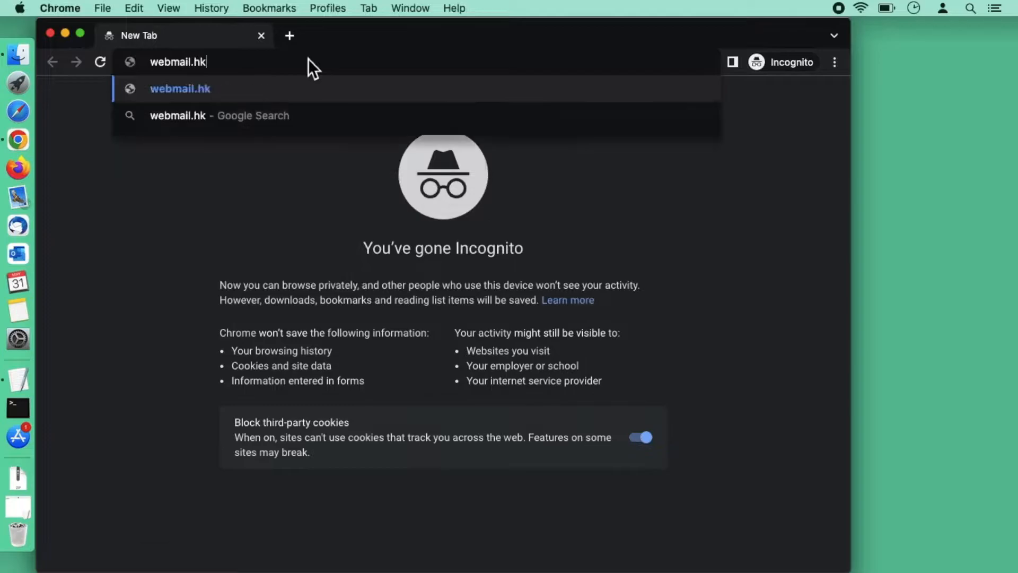
text(u.hk)
key(Return)
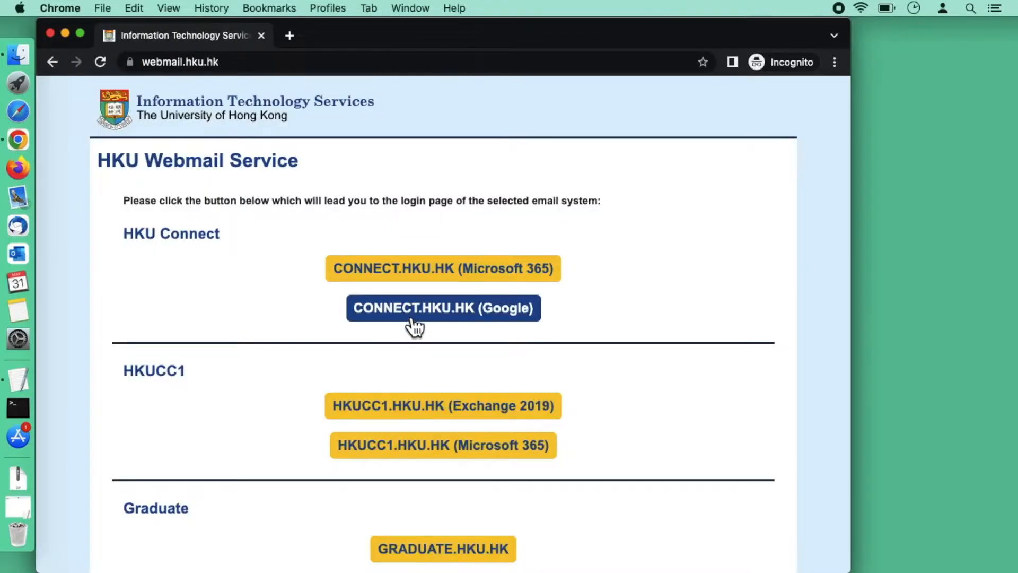
click(511, 318)
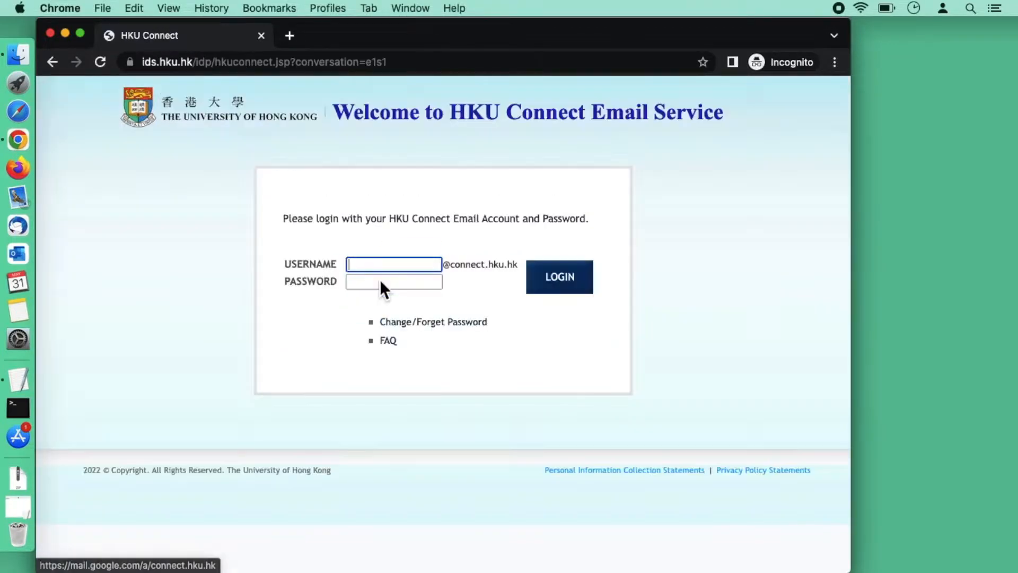
Sign in with the university username and password to reach the Gmail inbox
key(Tab)
text(•••)
key(Return)
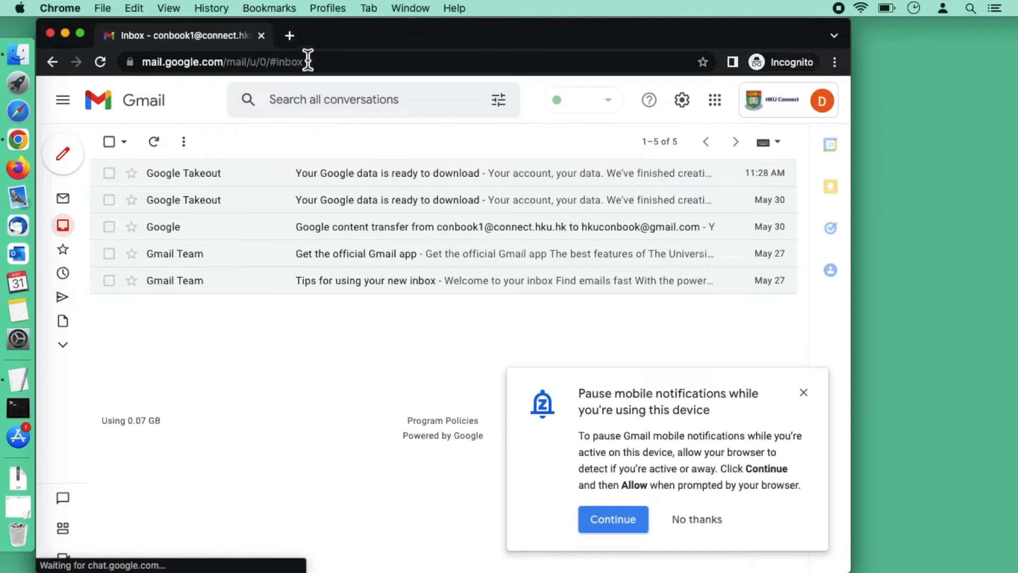
Load takeout.google.com in a new tab and deselect all products, leaving 0 of 47
click(290, 35)
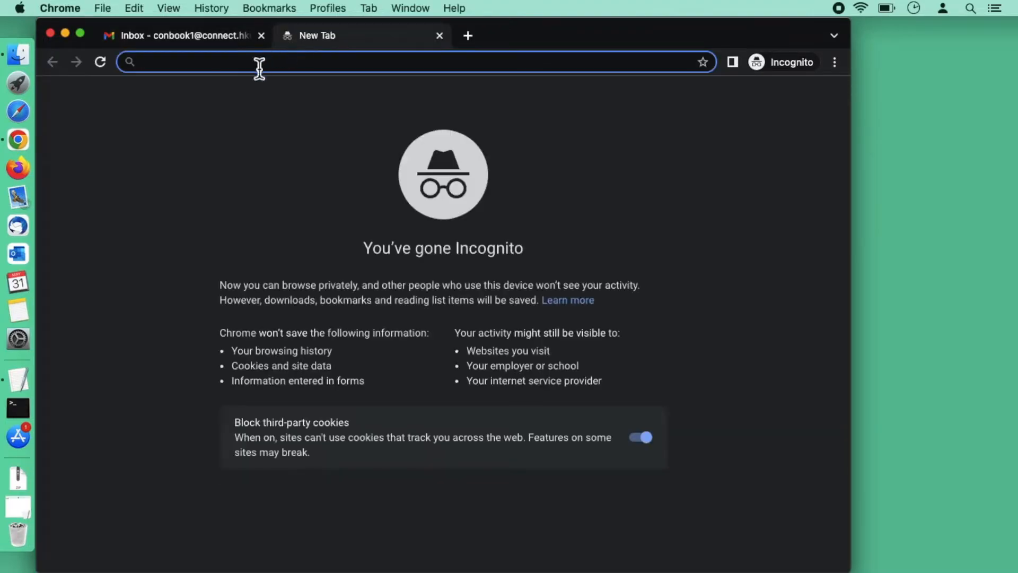
text(takeou)
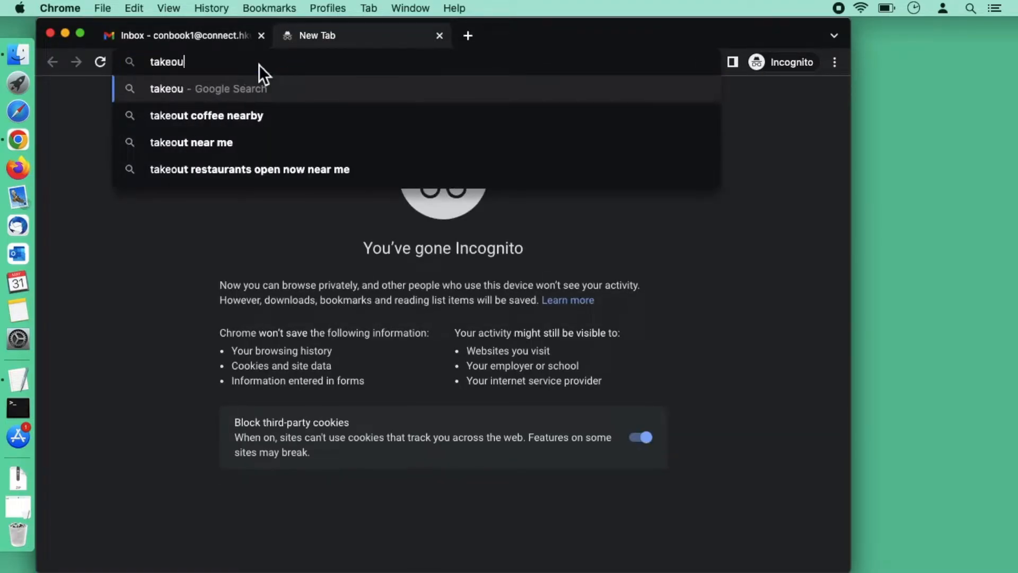
text(t.)
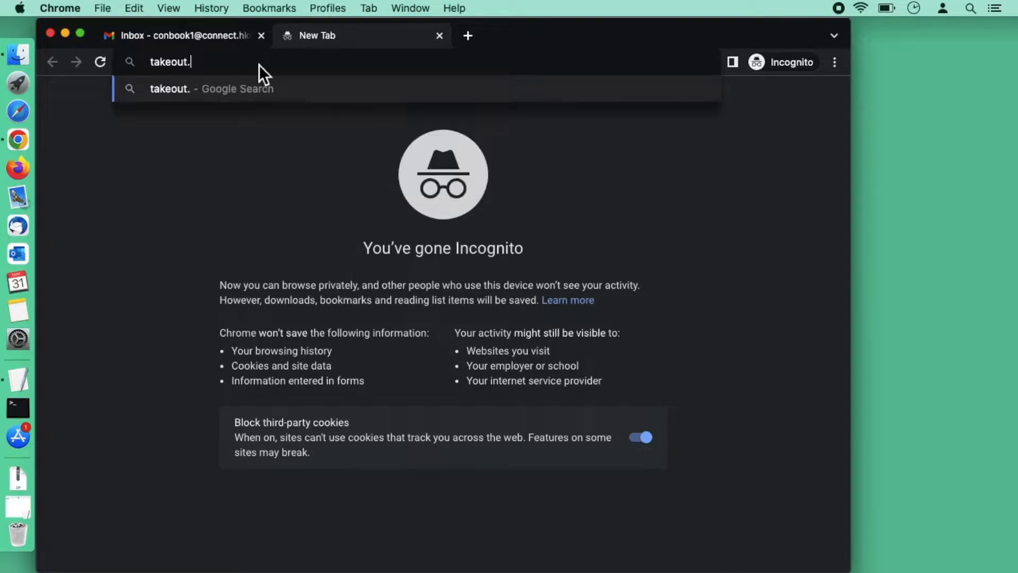
text(google.com)
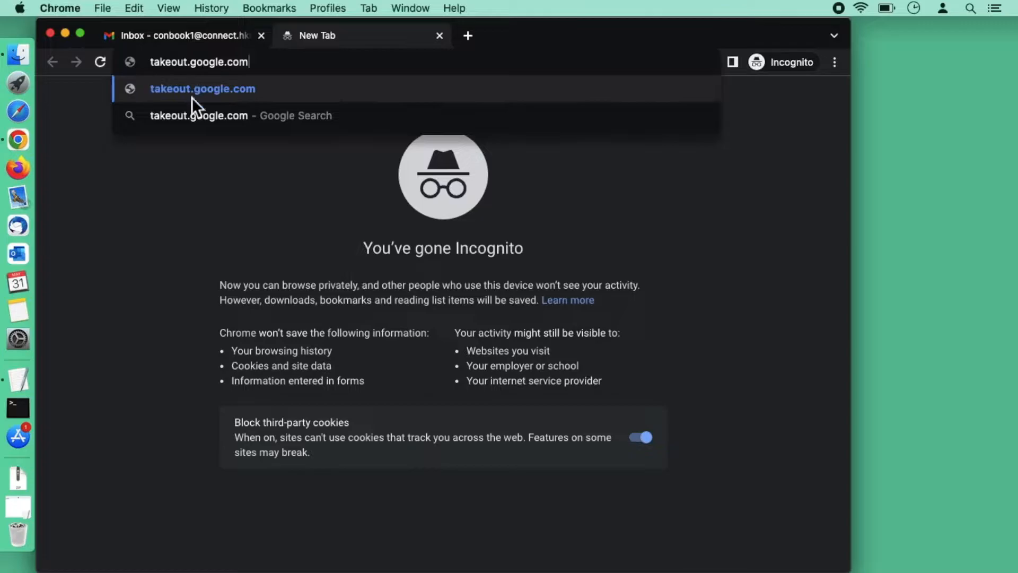
click(224, 80)
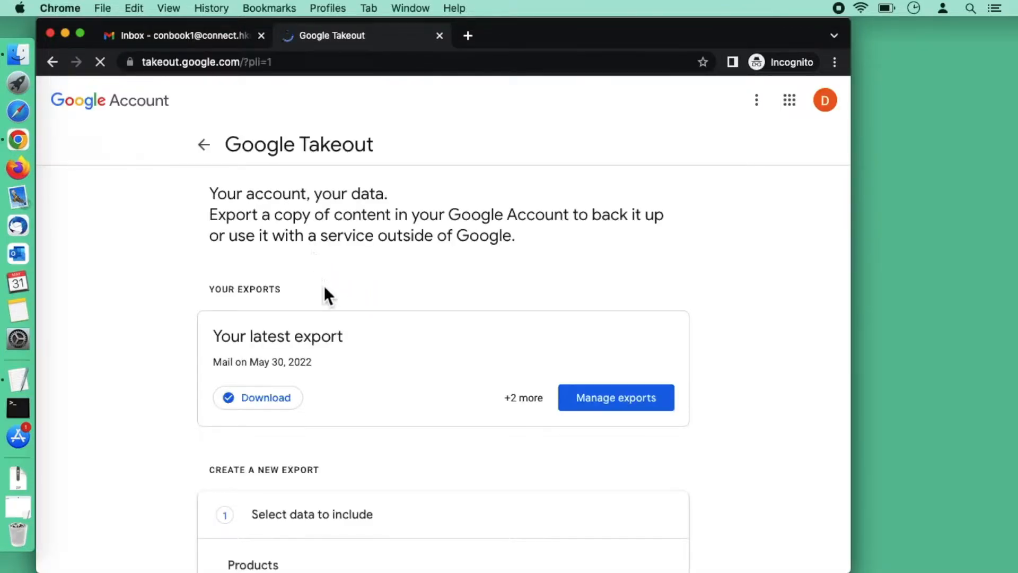
scroll(345, 340, down, 5)
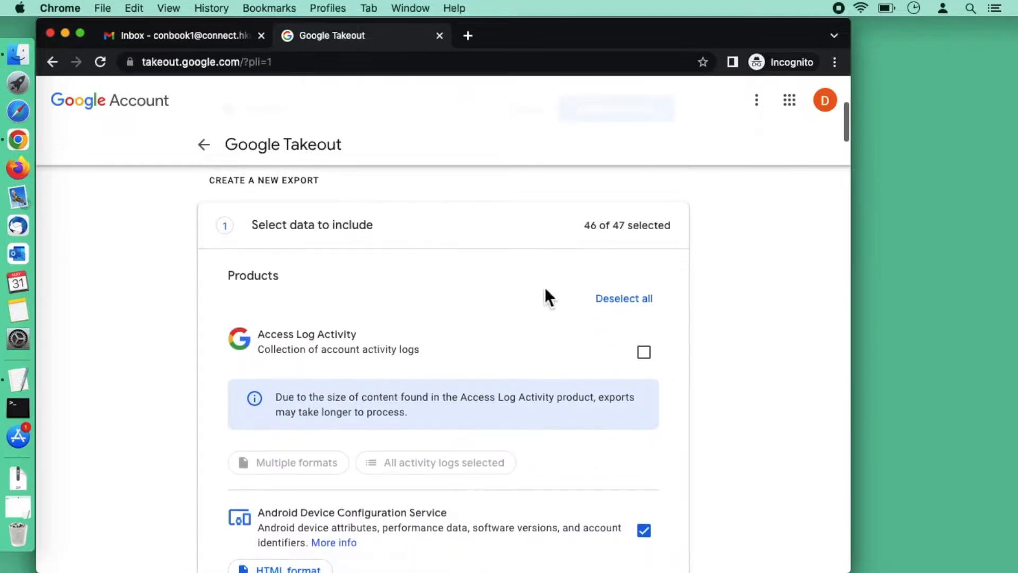
scroll(552, 289, down, 1)
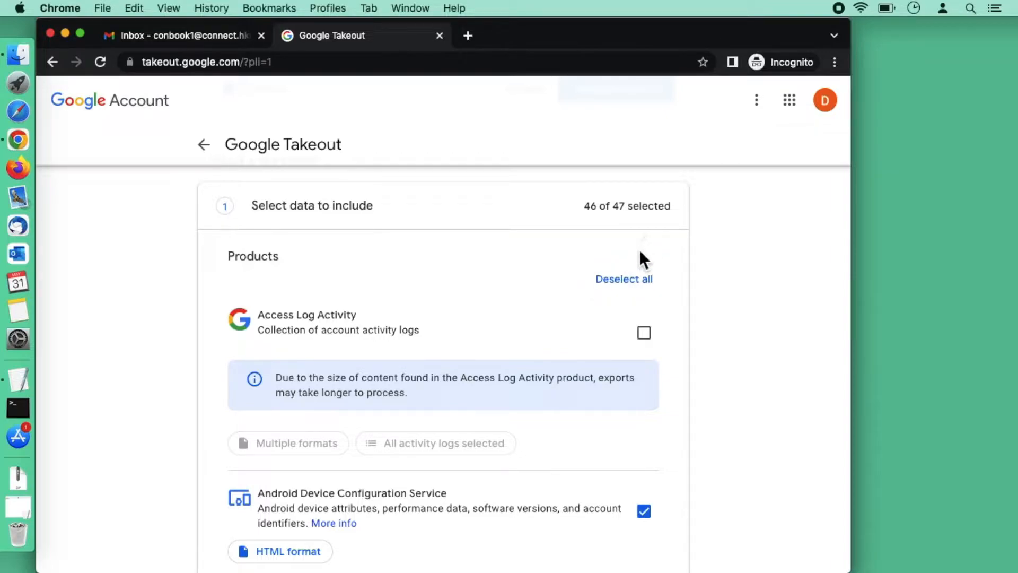
click(630, 280)
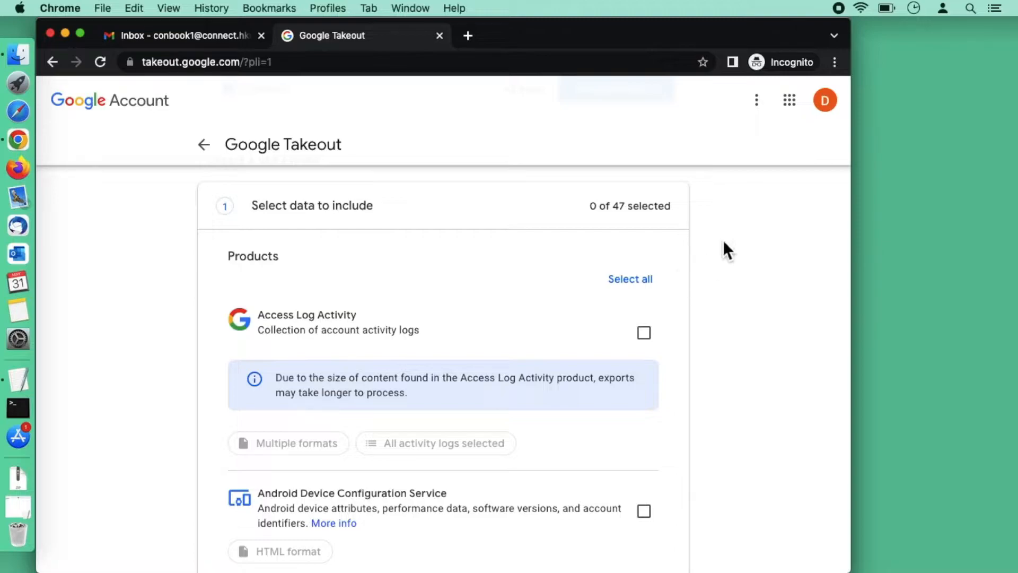
click(837, 62)
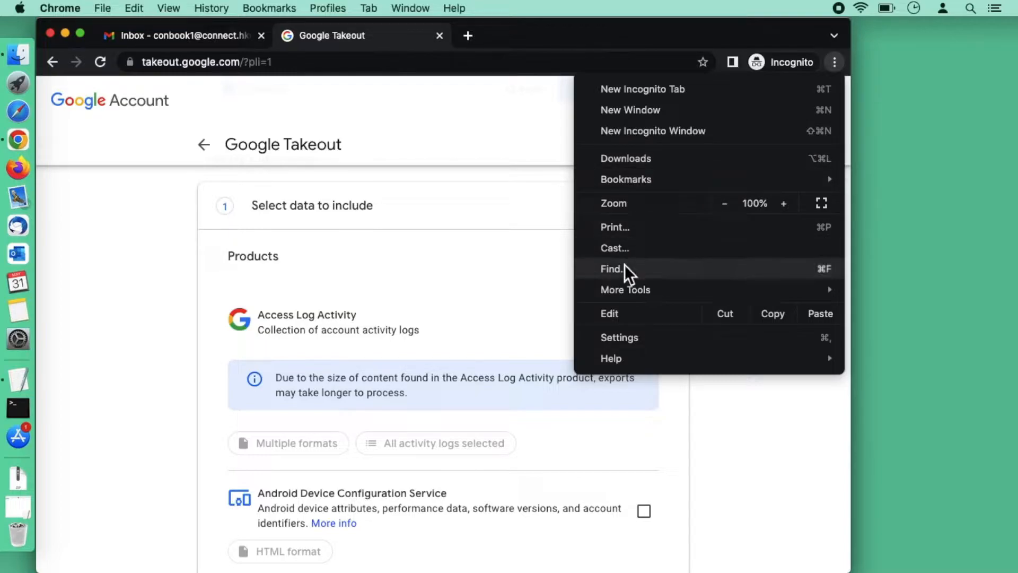
Find Google Photos in the product list and include it in the export
click(641, 269)
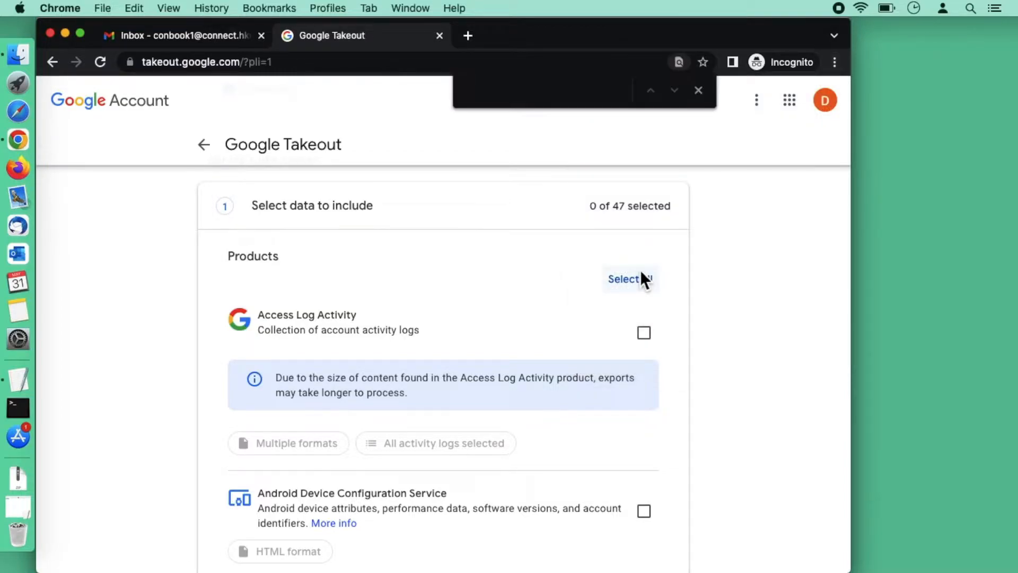
text(Google Drive)
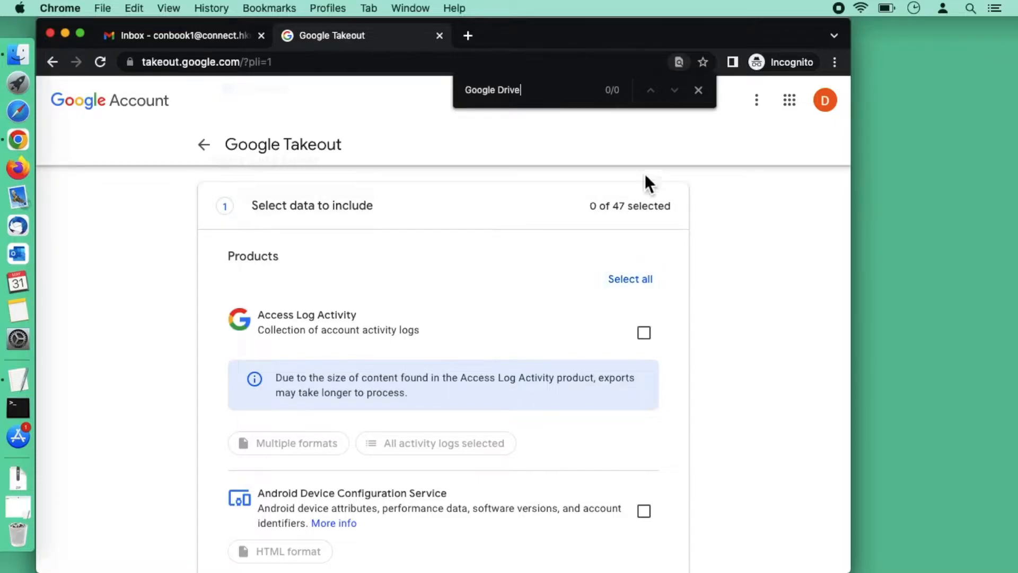
double_click(493, 101)
text(Photos)
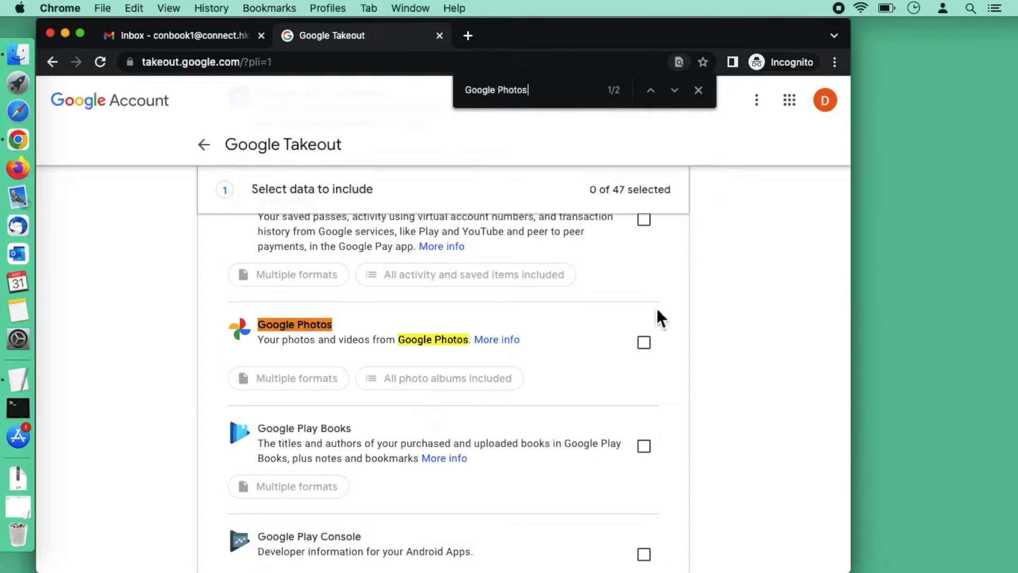
click(644, 342)
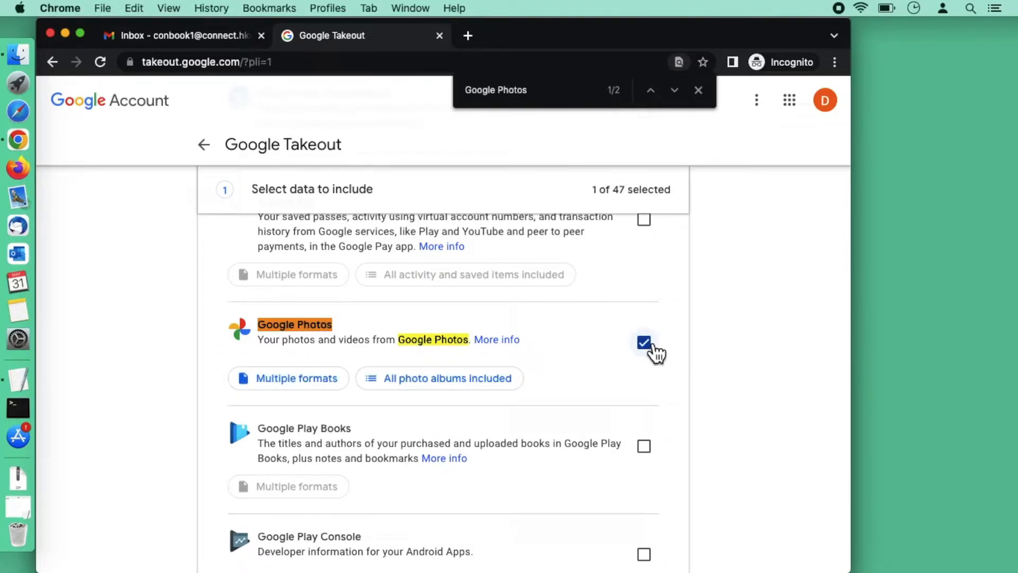
Find Drive, include it too (2 of 47), and scroll to the page bottom
triple_click(538, 99)
text(Drive)
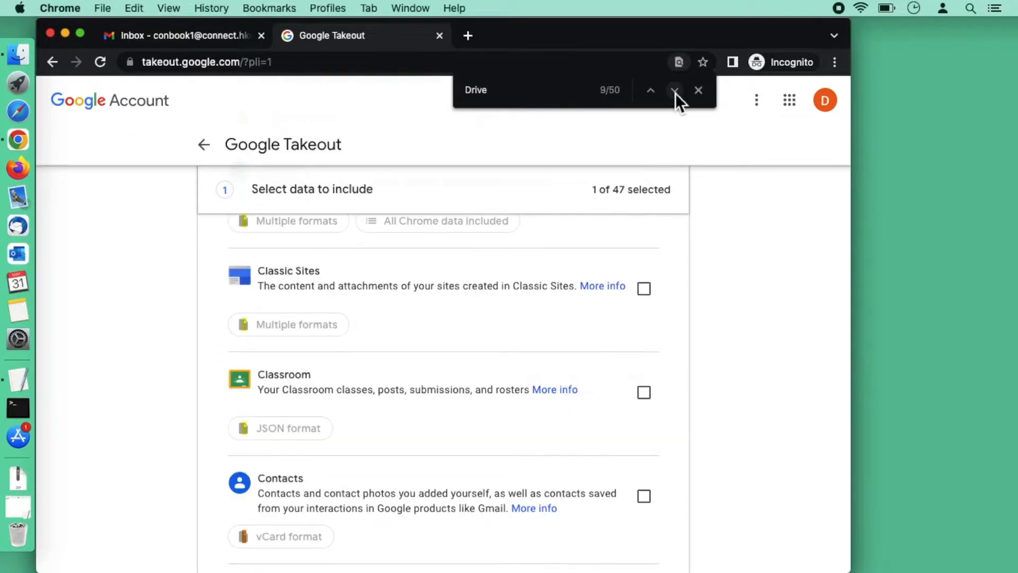
click(676, 91)
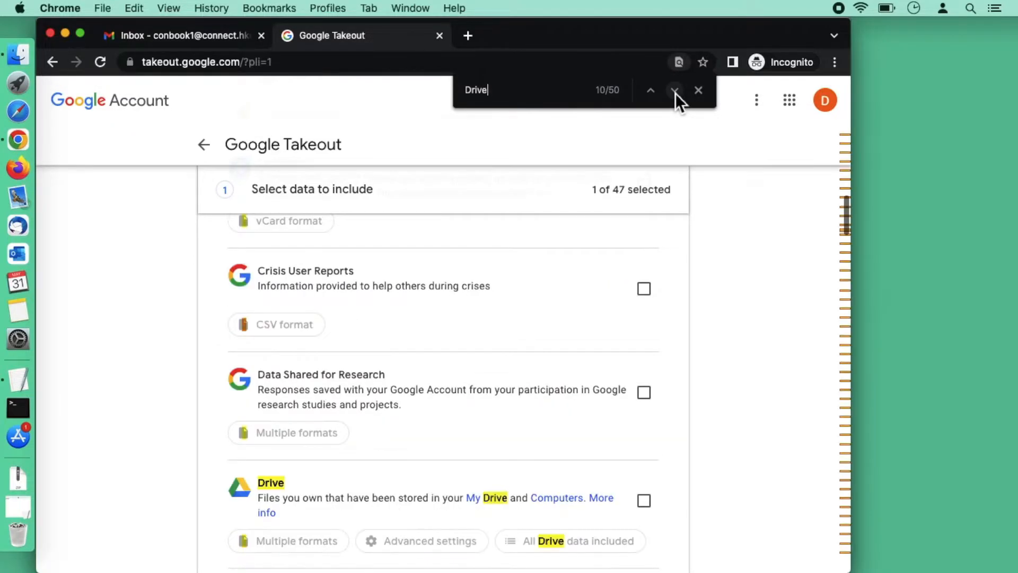
click(643, 501)
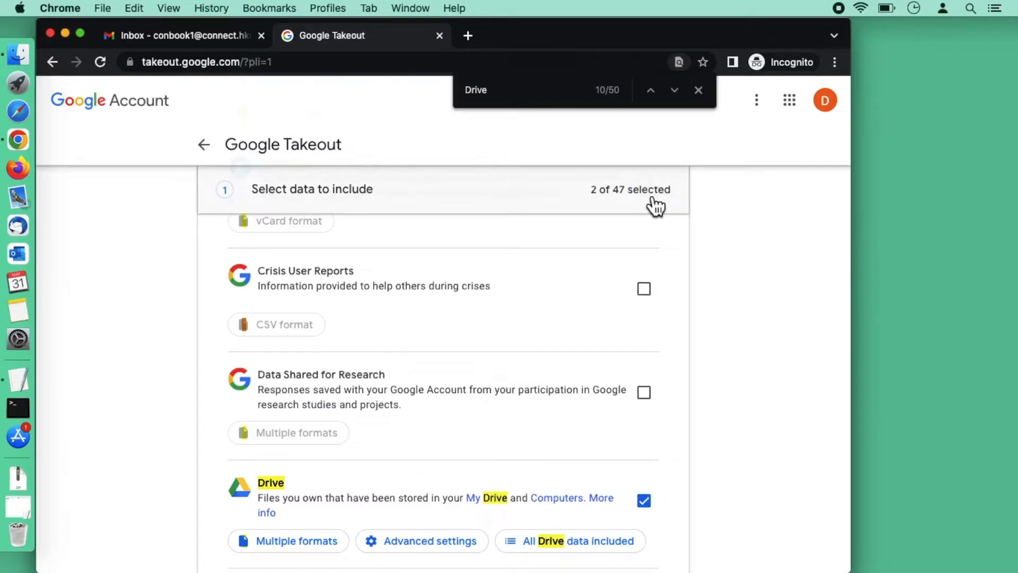
scroll(705, 339, down, 15)
scroll(705, 339, down, 5)
click(698, 90)
scroll(725, 339, down, 10)
scroll(724, 342, down, 5)
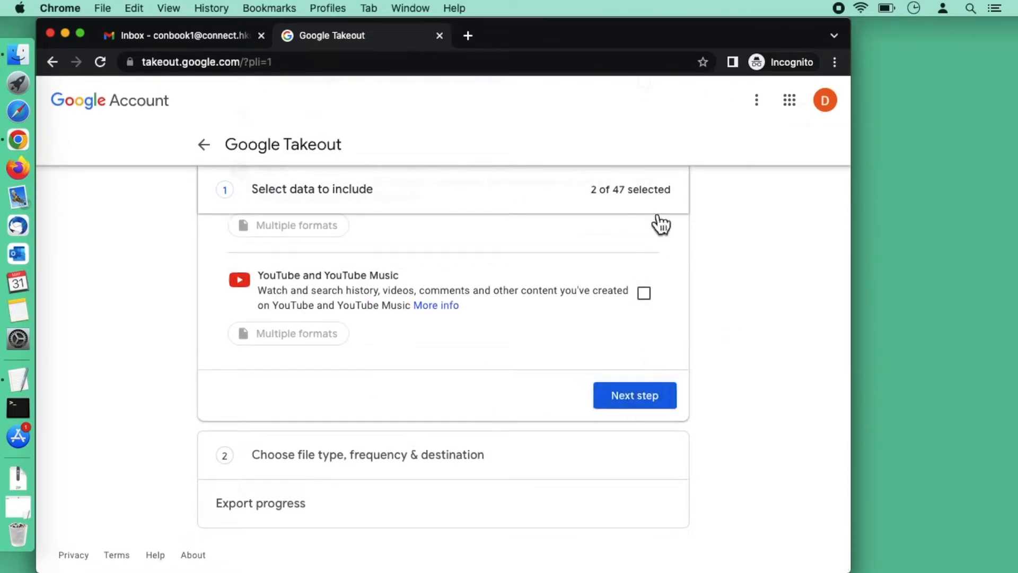
Create a one-time .zip export split into 50 GB files
click(633, 402)
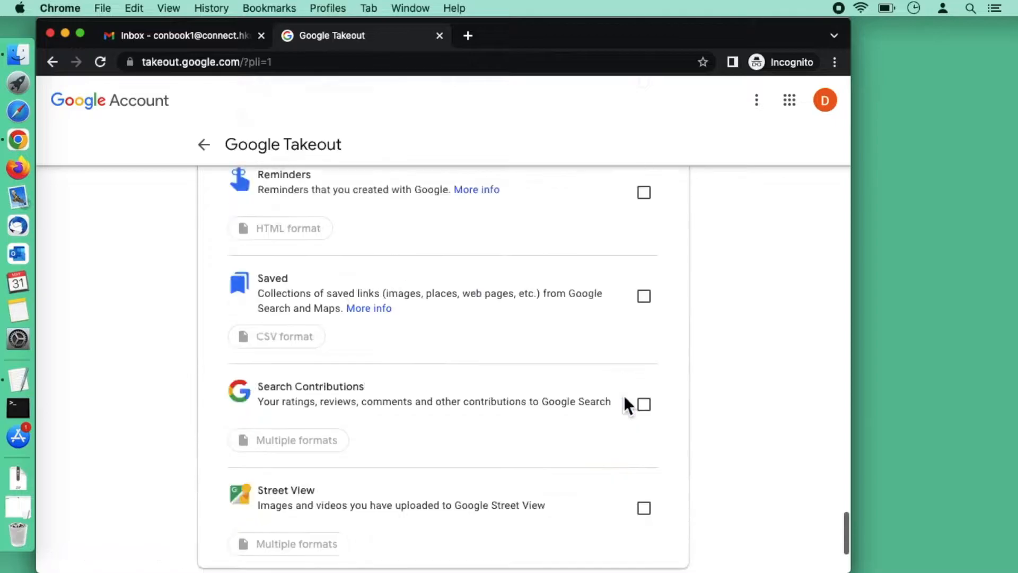
scroll(576, 346, down, 3)
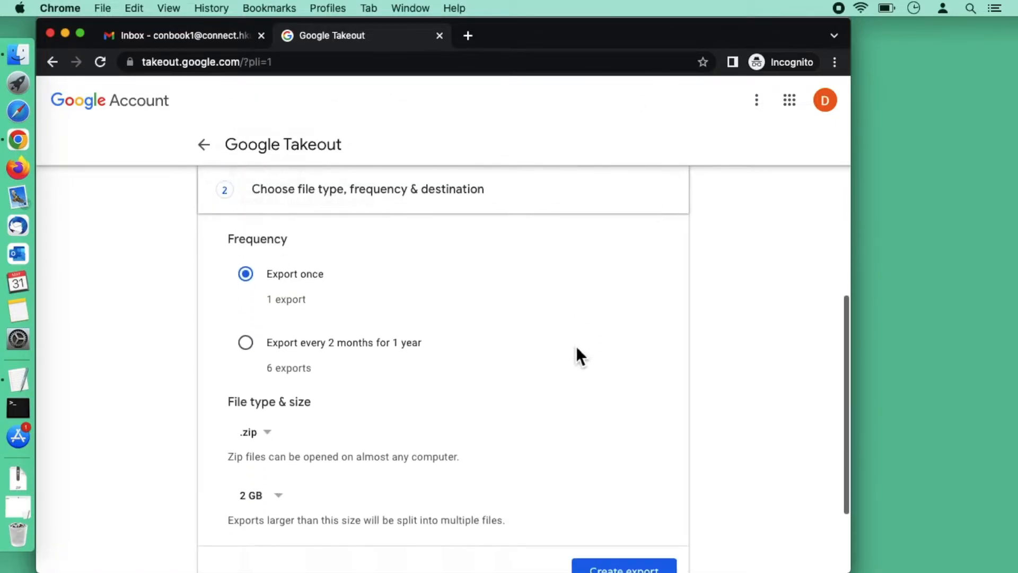
scroll(576, 346, down, 2)
click(277, 424)
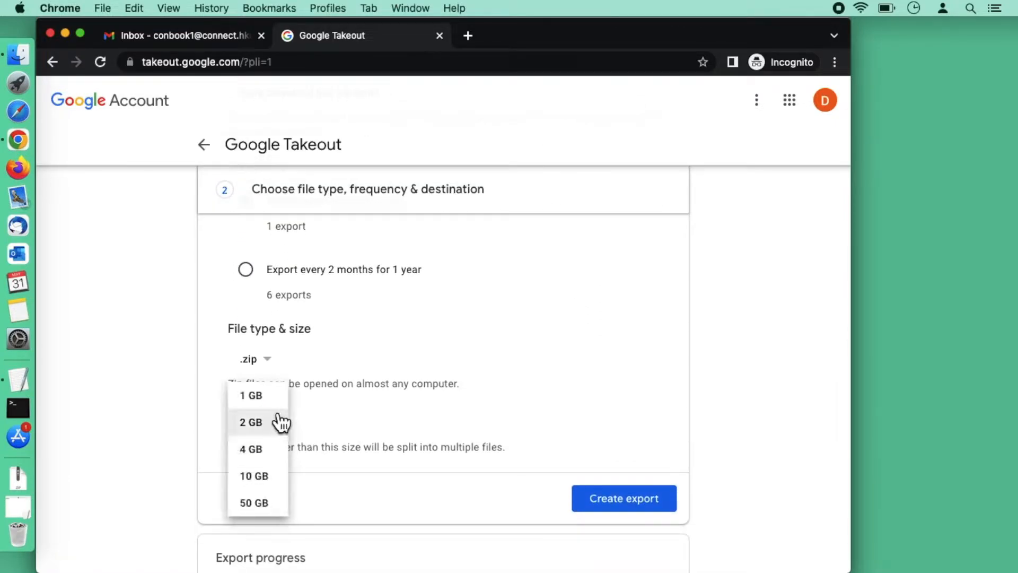
click(269, 506)
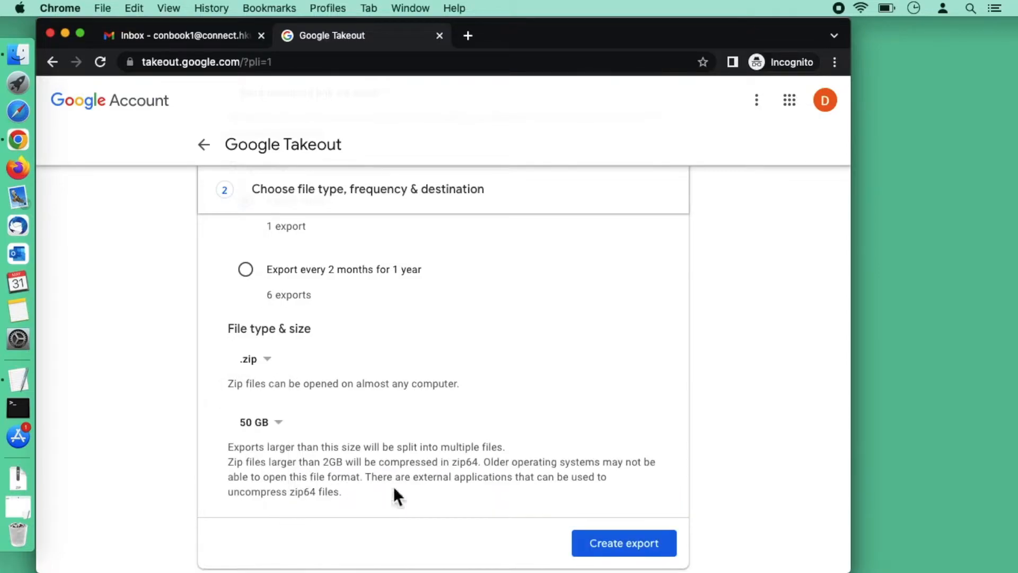
scroll(394, 485, up, 2)
scroll(393, 486, down, 2)
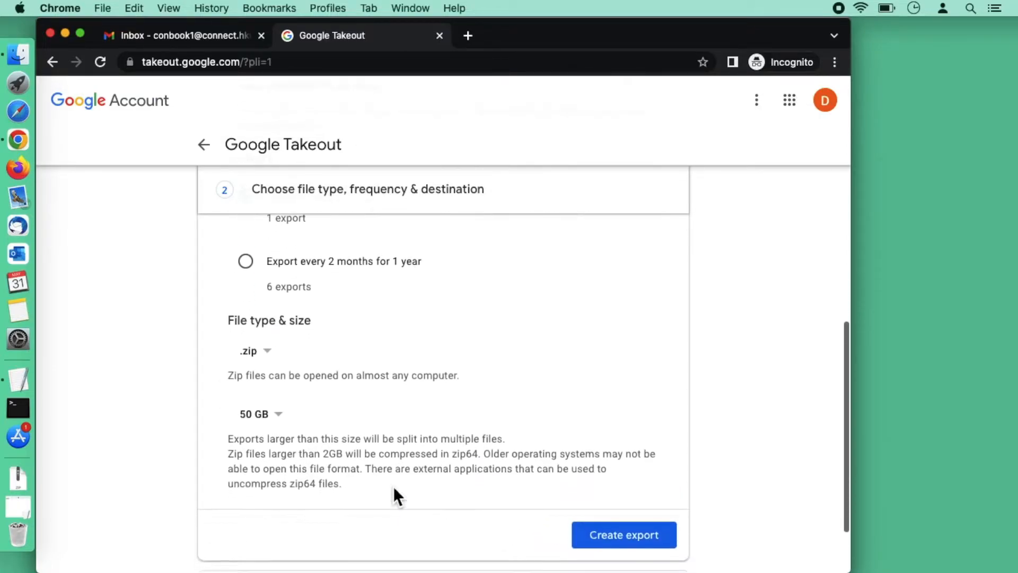
scroll(397, 490, down, 1)
click(627, 484)
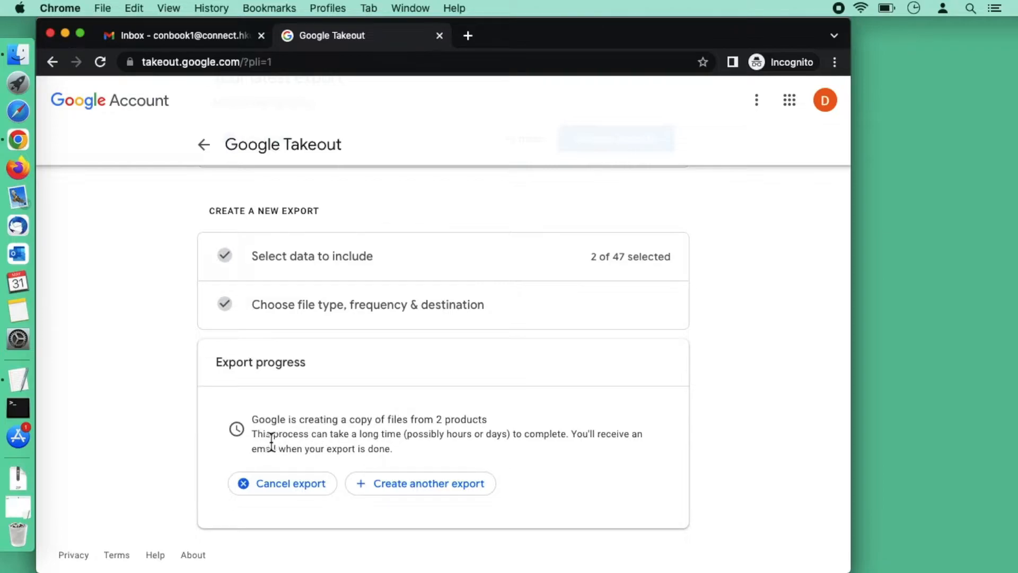
drag(257, 440, 404, 441)
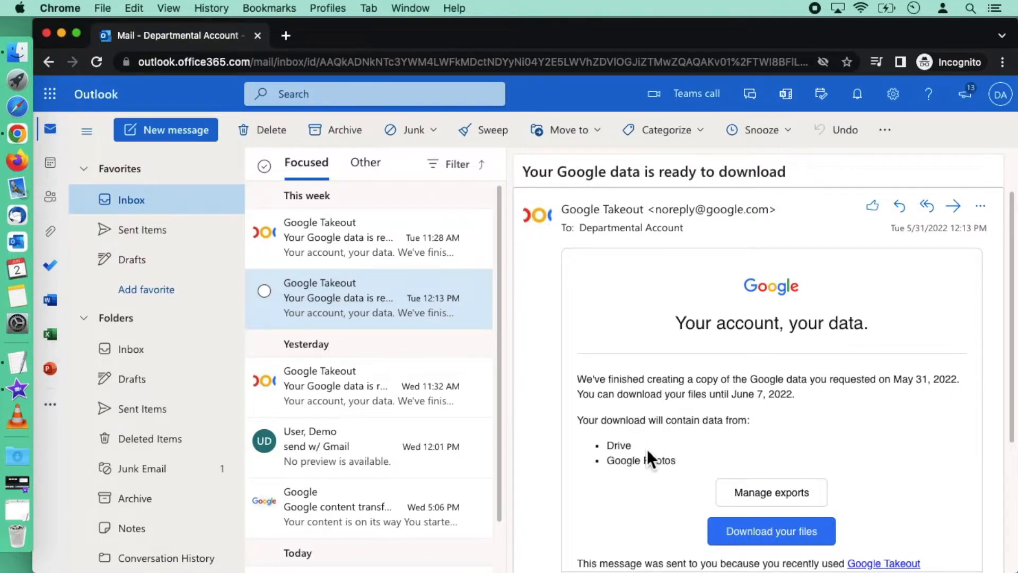
Follow the email's Download your files link and sign in with the university account to download the zip
click(786, 539)
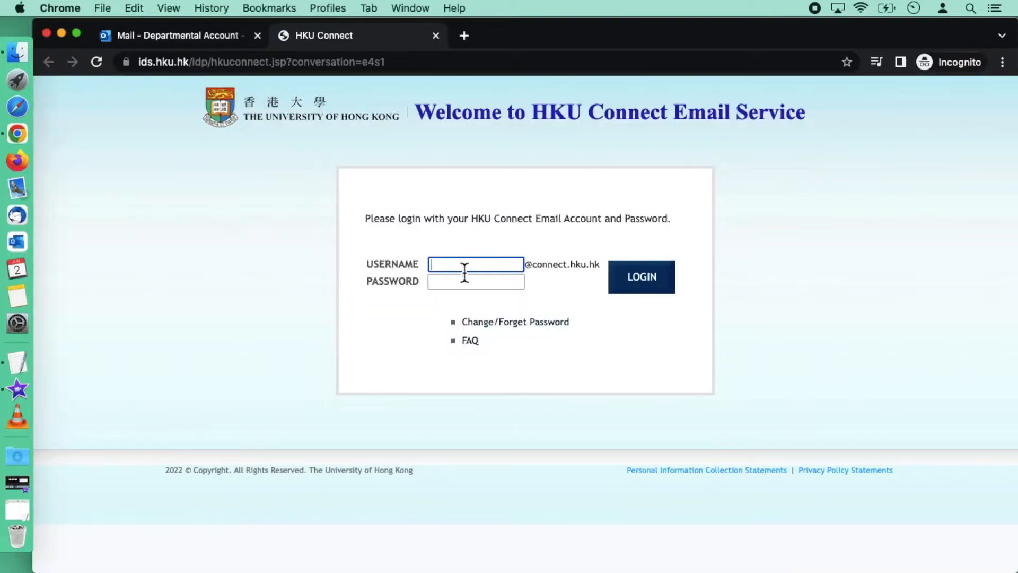
key(Tab)
key(super+v)
key(Return)
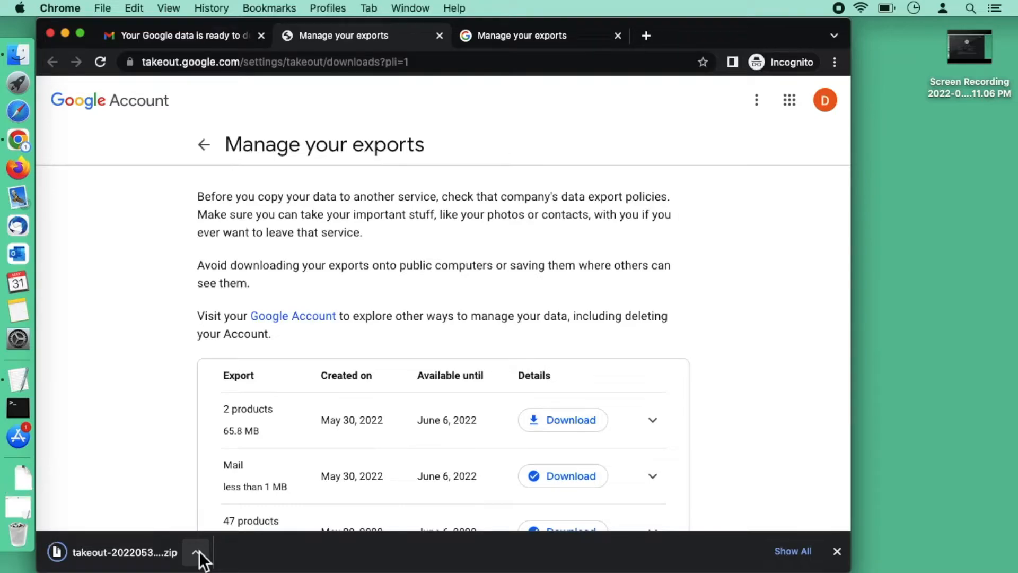
Show takeout-20220531T041322Z-001.zip in Finder from the download shelf
click(200, 552)
click(241, 537)
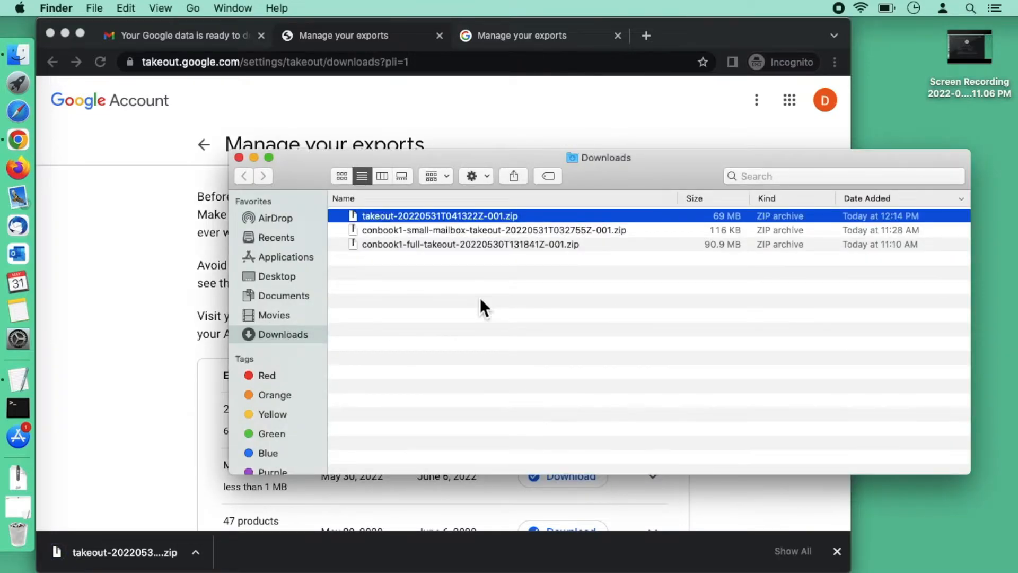
Unzip the archive and open the Takeout and Drive folders to view the files
double_click(498, 218)
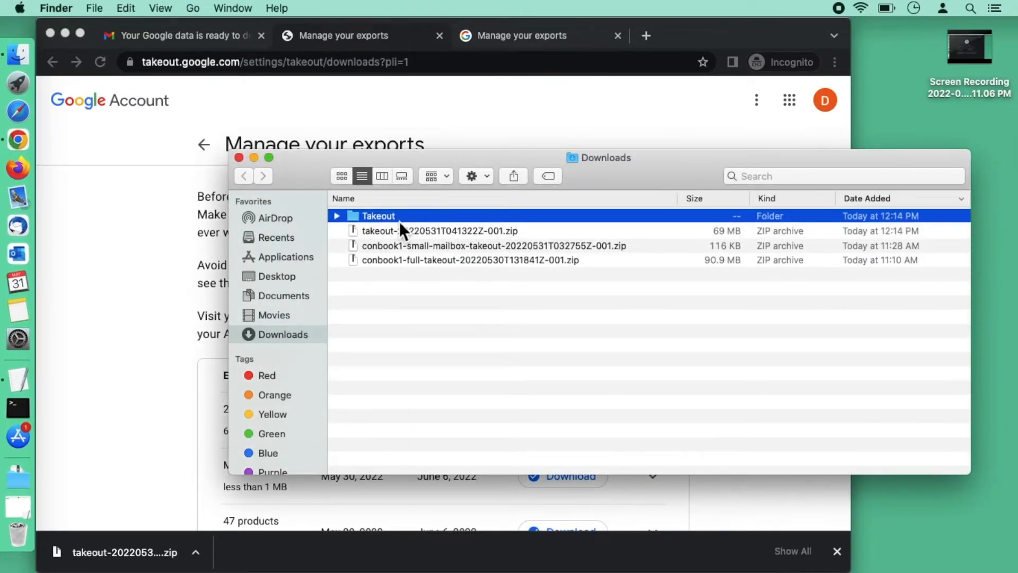
double_click(386, 219)
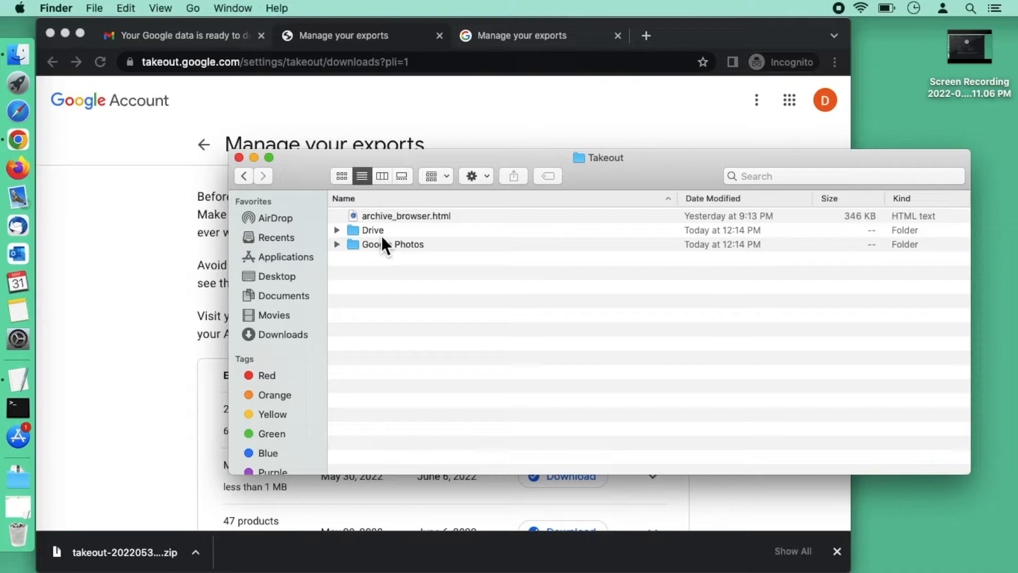
click(381, 235)
click(386, 245)
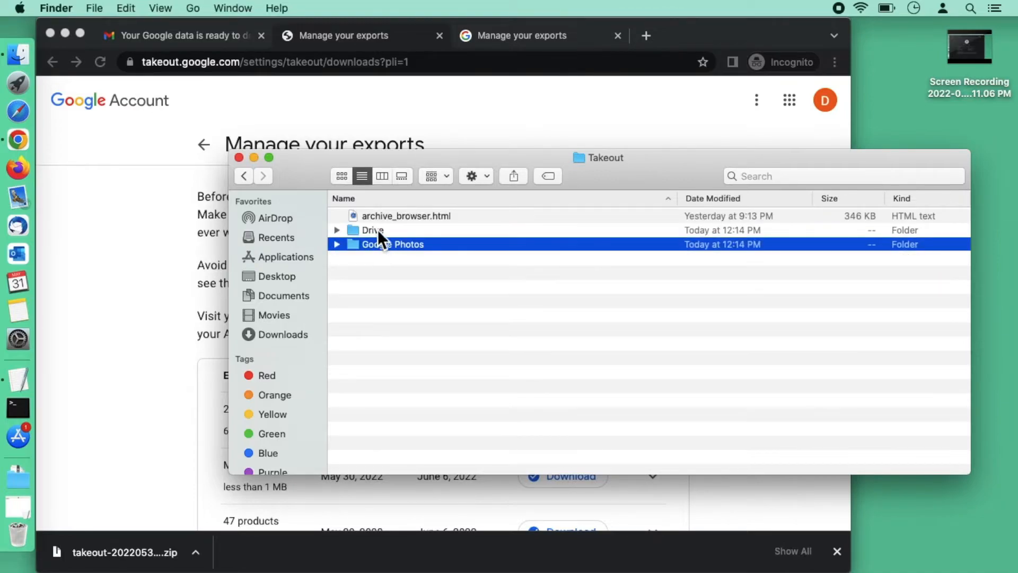
double_click(377, 230)
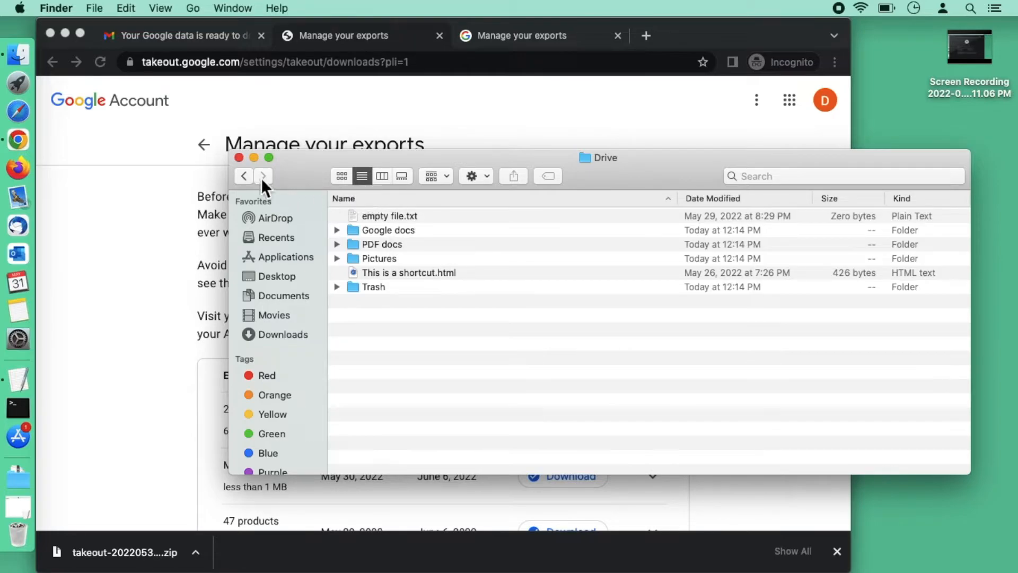
Browse Google Photos and its Photos from 2008 folder, then return to Takeout
click(249, 177)
double_click(391, 246)
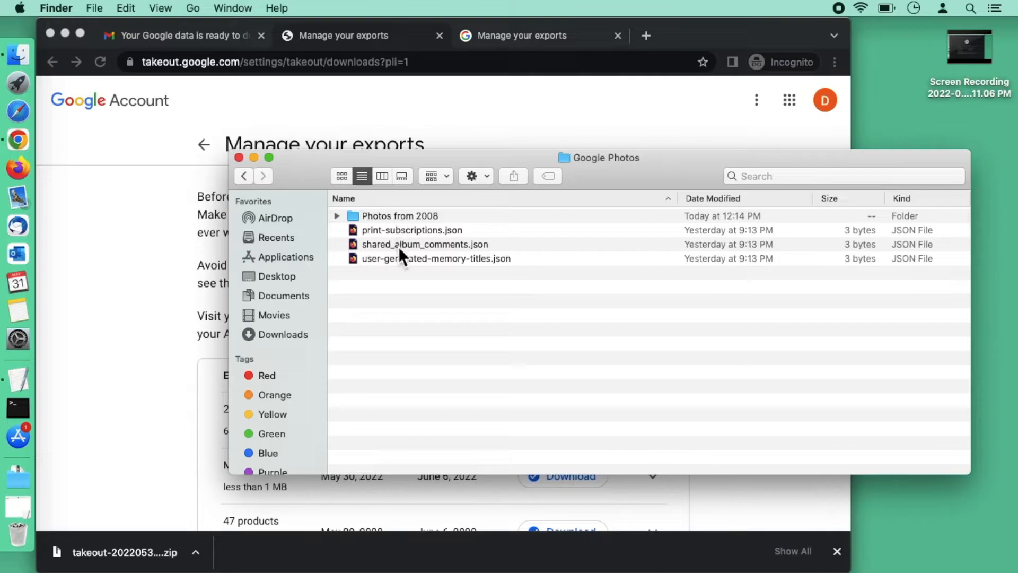
double_click(408, 215)
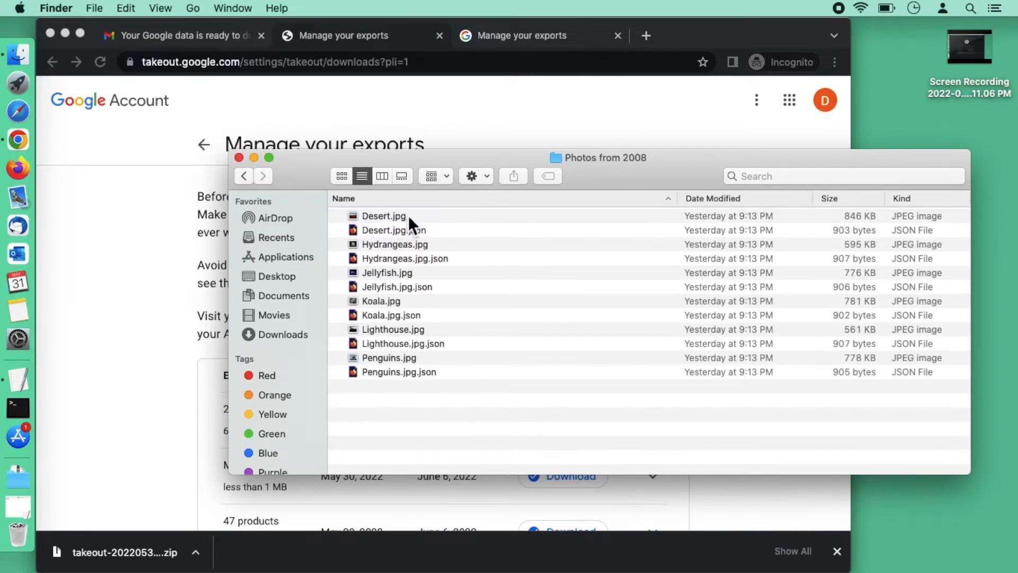
click(249, 176)
click(249, 175)
drag(372, 160, 198, 126)
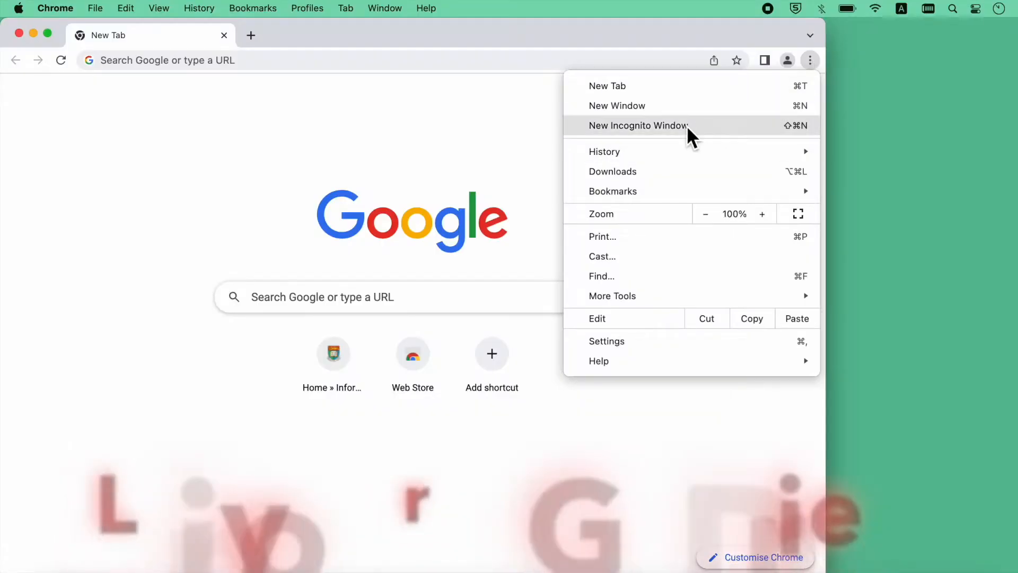
In a private window, go to google.com/drive and sign in to the personal Google account in English (United States)
click(686, 126)
text(google.com/drive/)
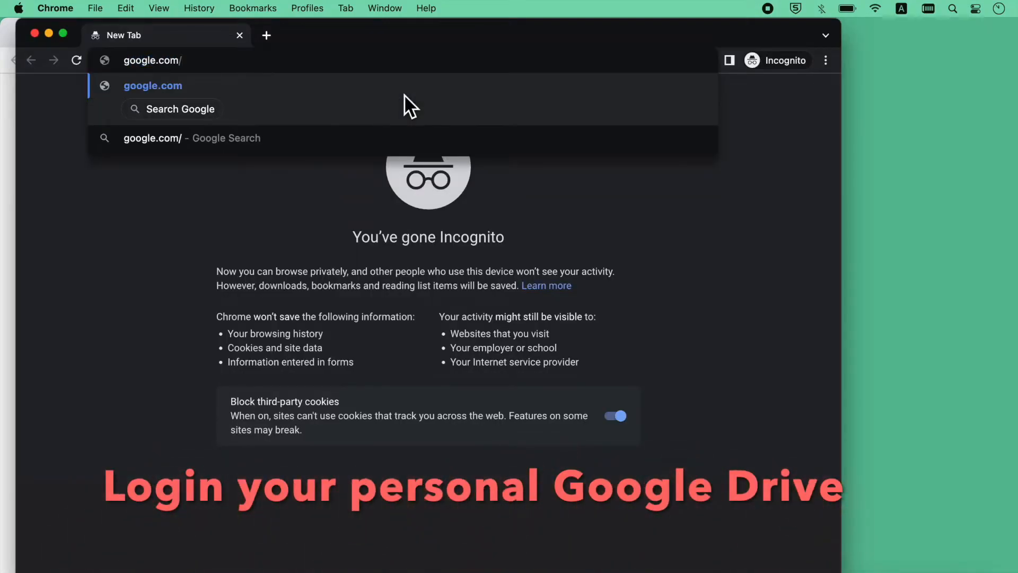
key(Return)
click(41, 96)
click(157, 559)
click(311, 525)
click(342, 398)
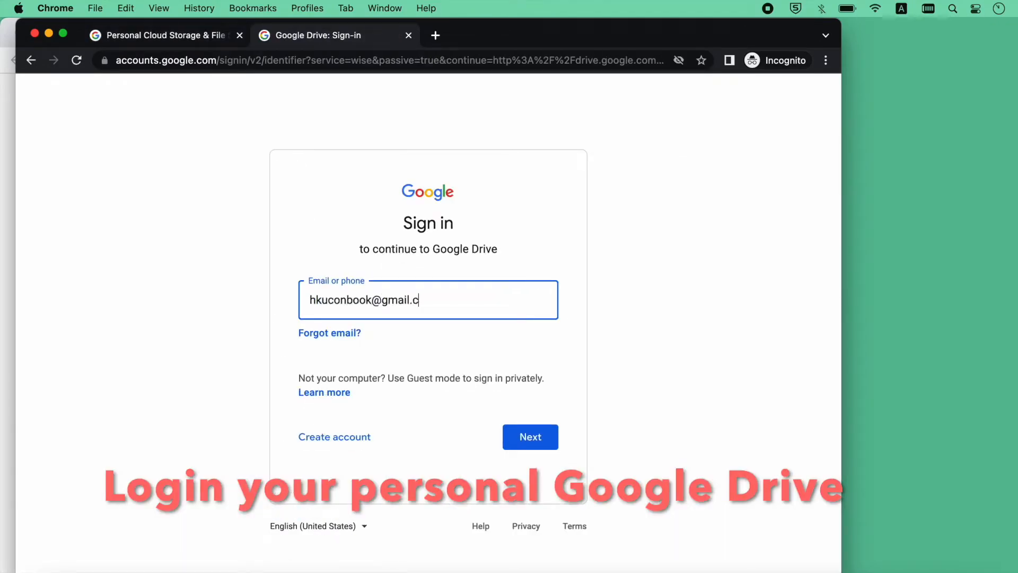
key(Return)
text(**********)
click(521, 405)
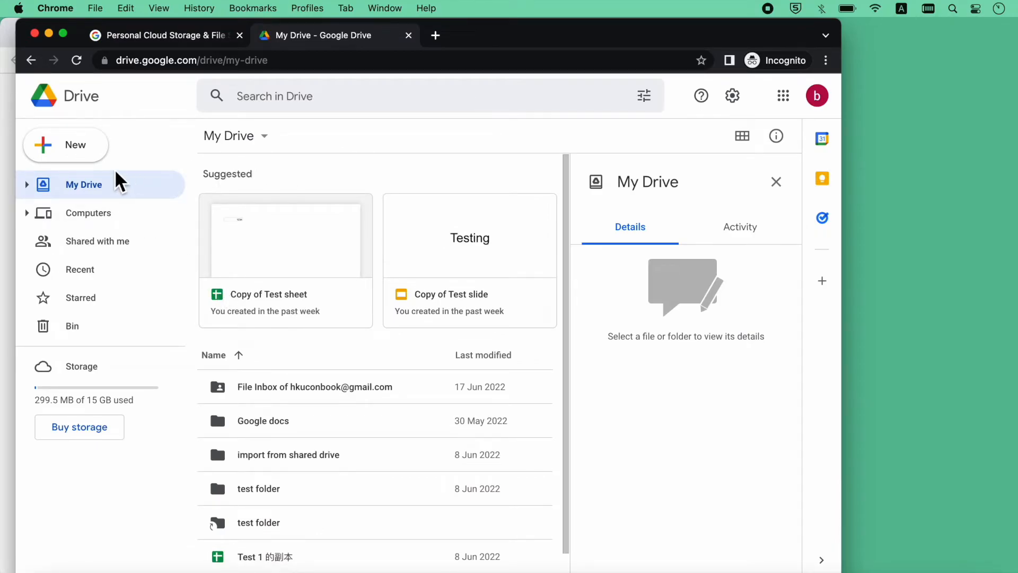
Create a folder named 'Migrate from Connect' in My Drive
click(245, 136)
click(252, 171)
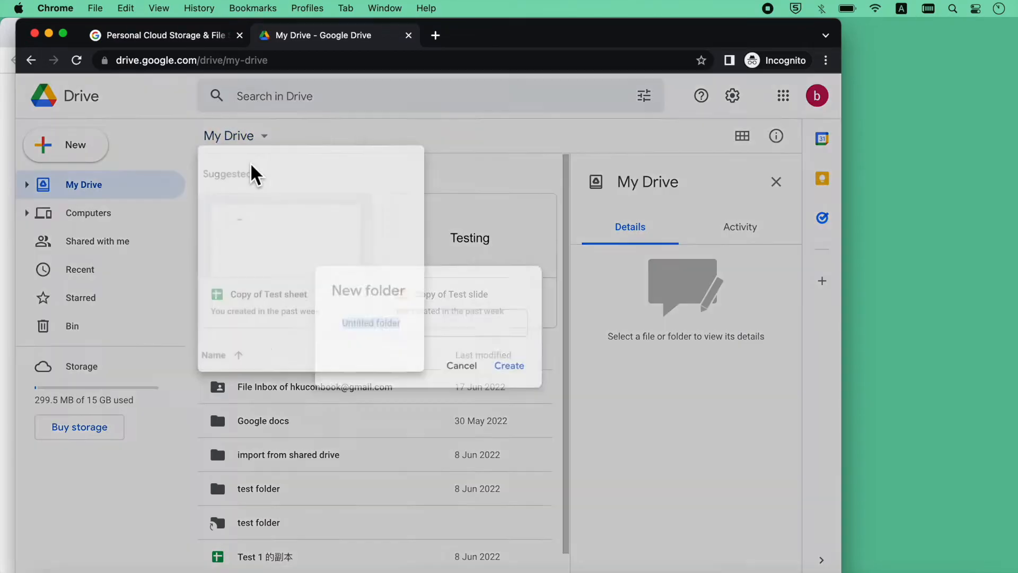
text(Migrate from)
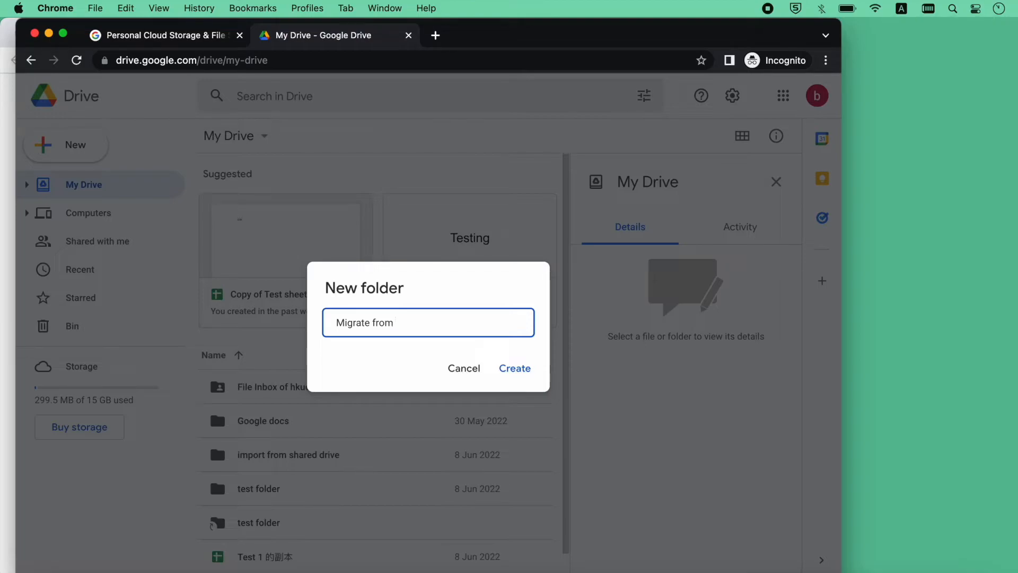
text(Connect)
key(Return)
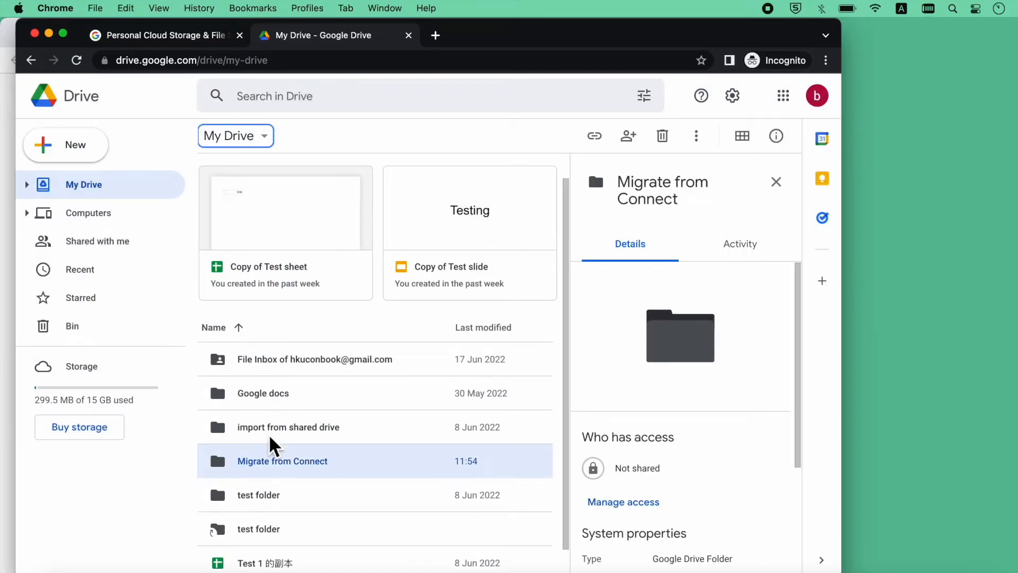
Drag the extracted Drive folder from Finder into Migrate from Connect and open the uploaded copy
double_click(275, 463)
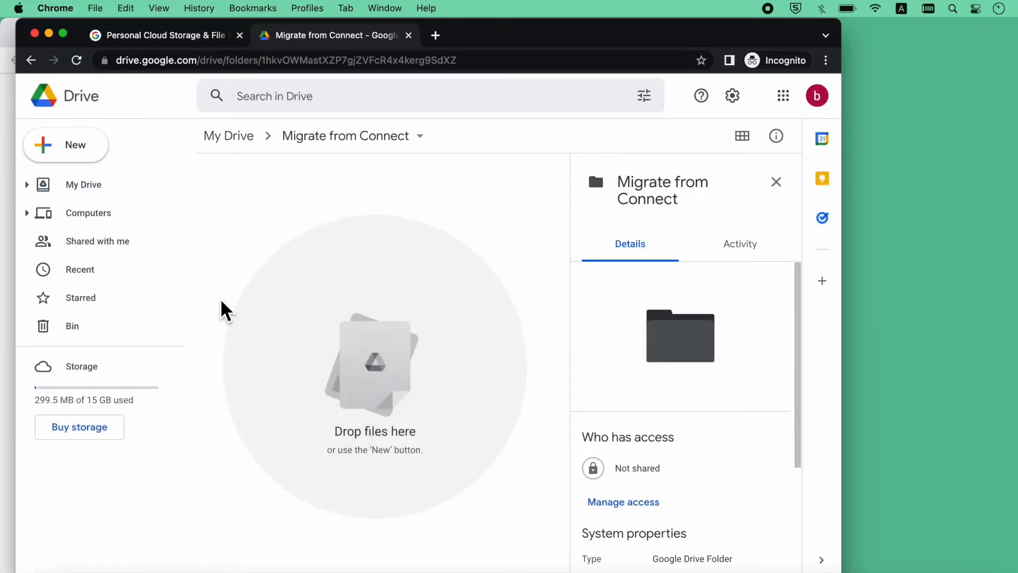
click(51, 571)
drag(285, 86, 648, 84)
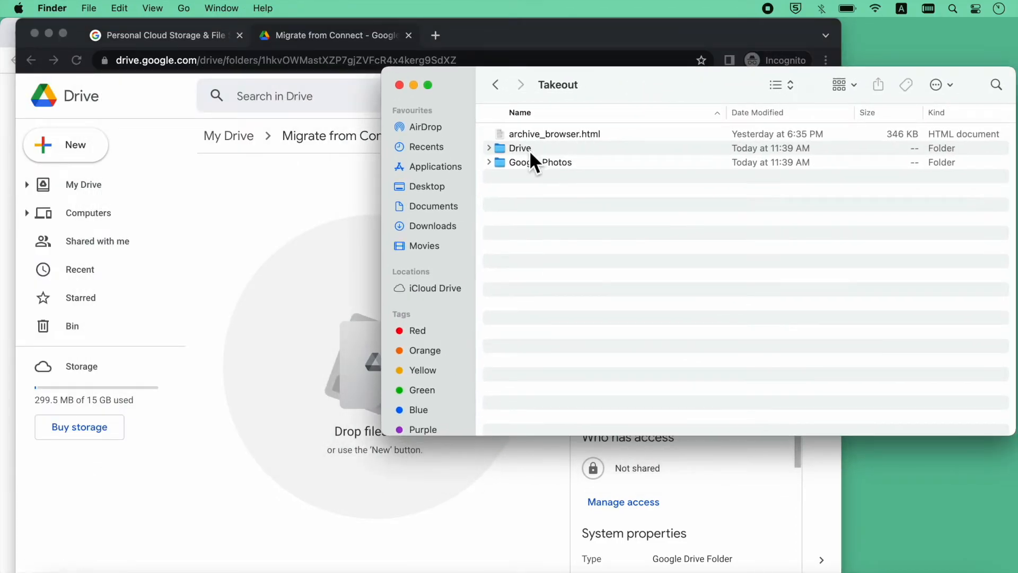
click(529, 151)
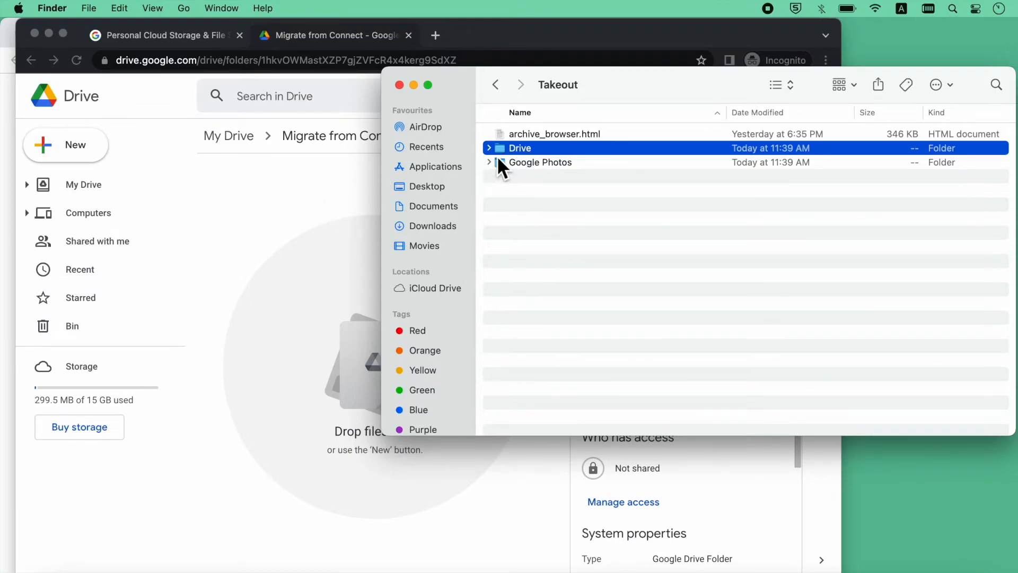
drag(520, 153, 273, 262)
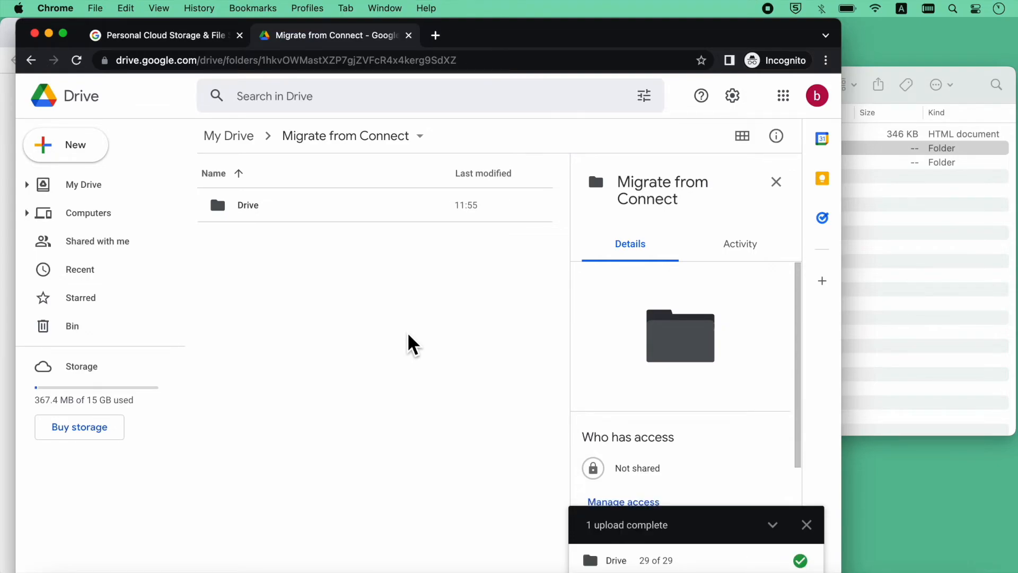
double_click(265, 207)
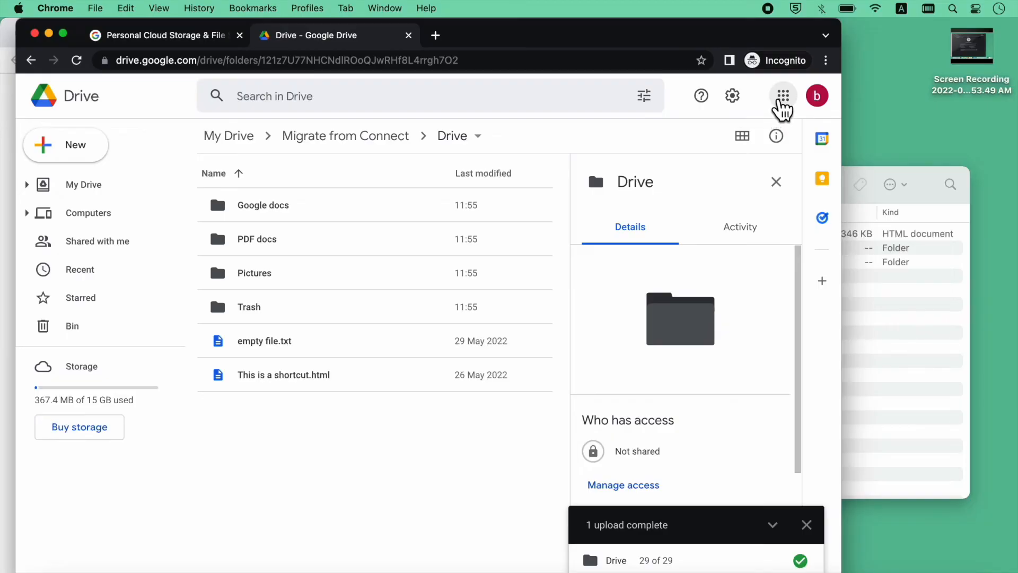
Open Google Photos and, in Finder, go to the Takeout's Google Photos > Photos from 2008 folder
click(782, 103)
scroll(716, 334, down, 3)
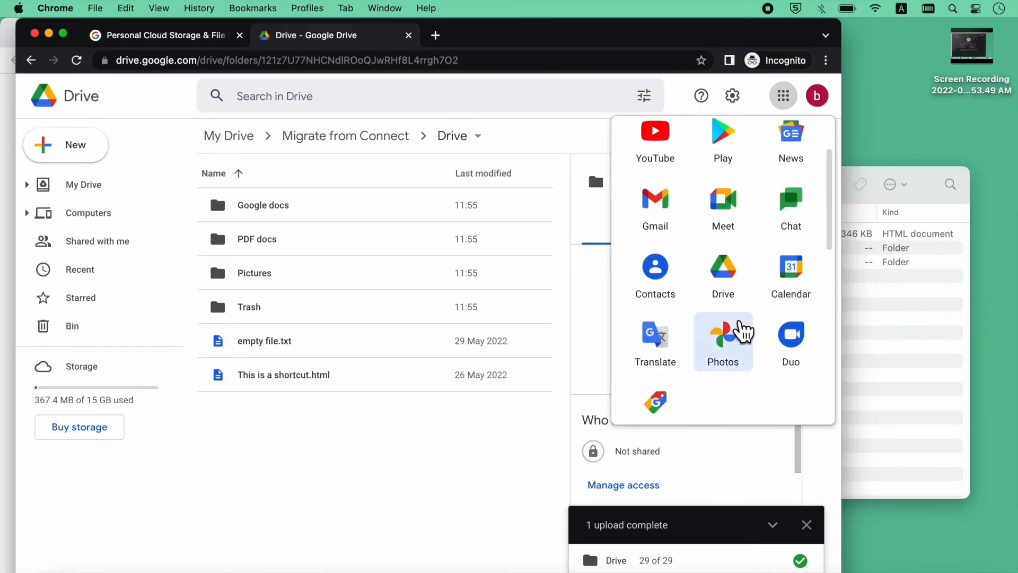
click(729, 337)
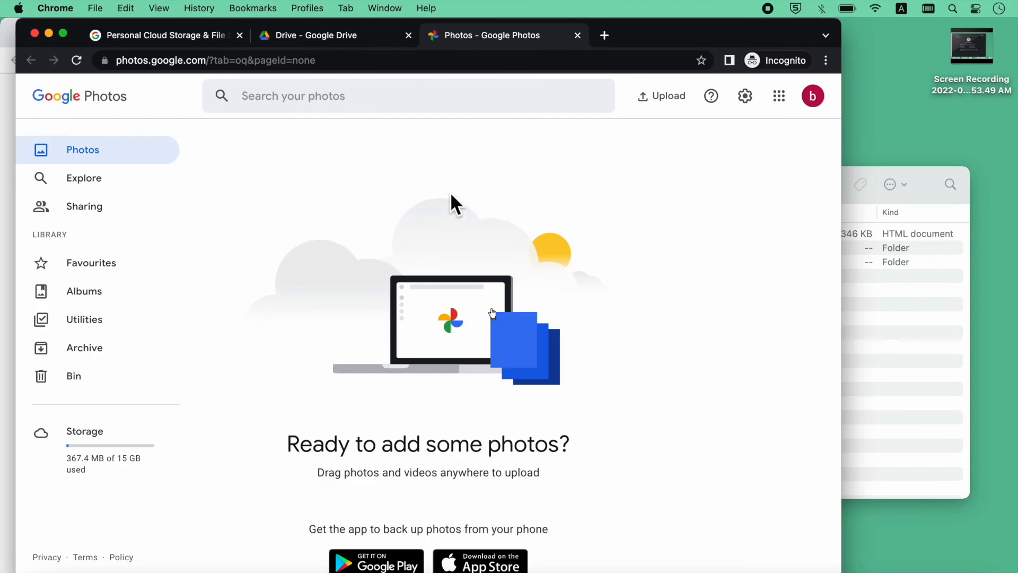
click(901, 316)
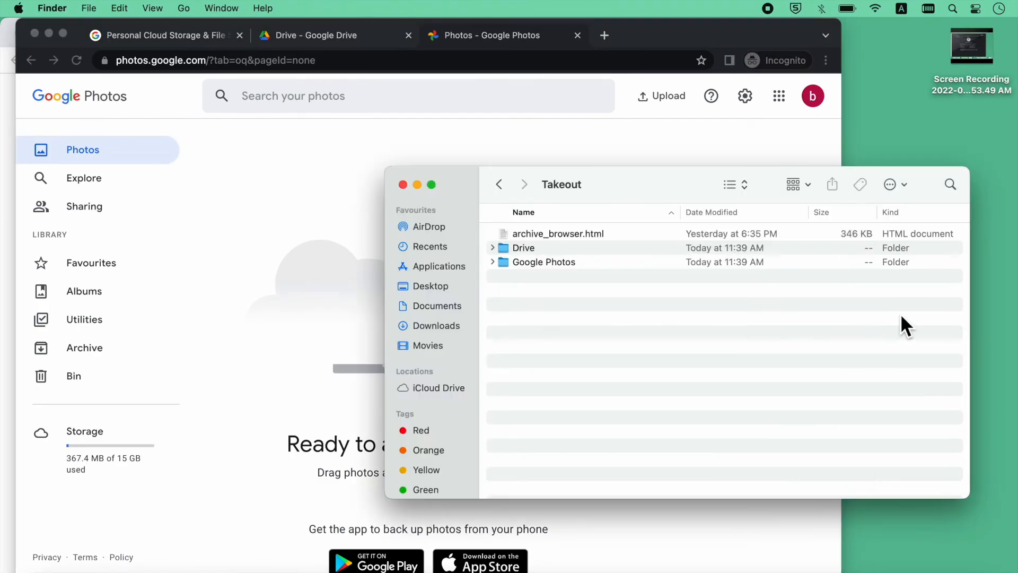
click(559, 260)
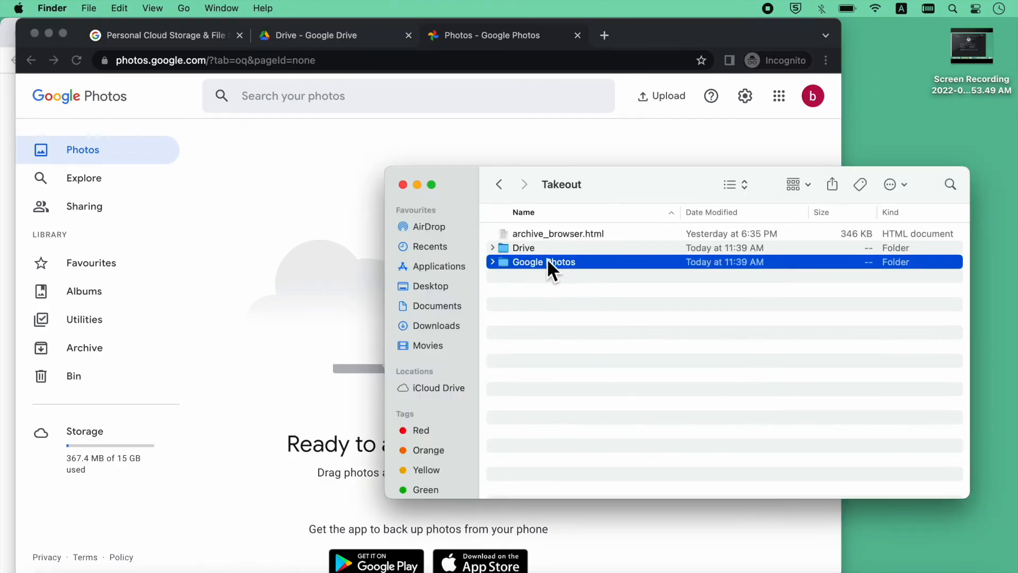
double_click(558, 263)
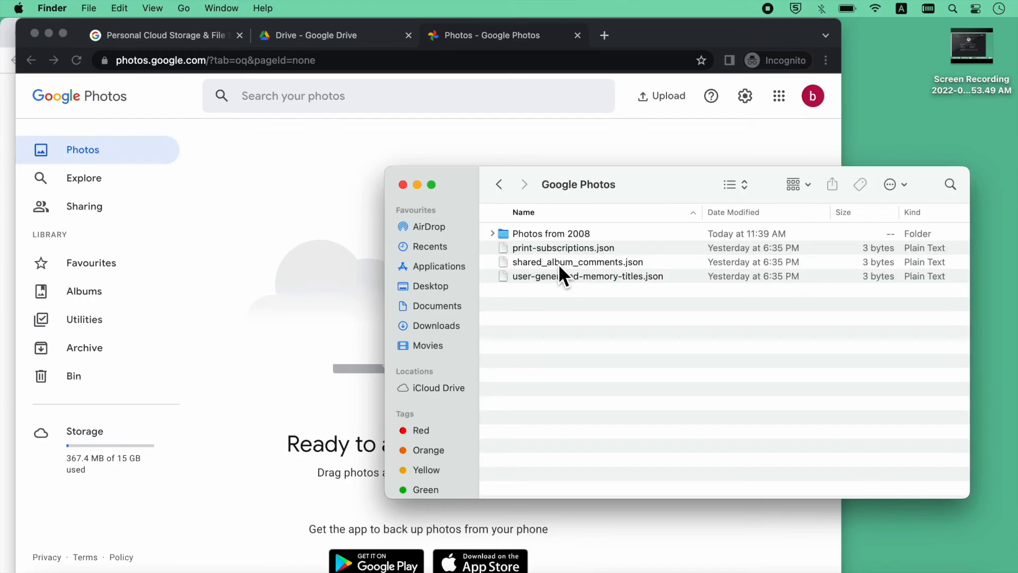
double_click(587, 235)
Drag the six jpgs, starting from Desert.jpg, into Google Photos and dismiss the follow-up popups
click(916, 211)
click(917, 211)
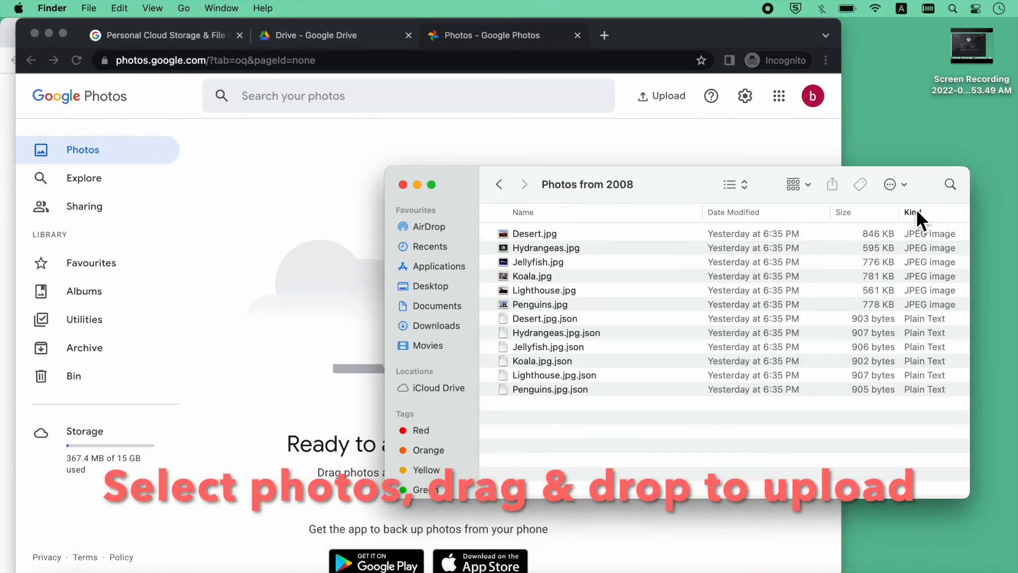
click(650, 239)
shift+click(529, 304)
drag(534, 271, 304, 263)
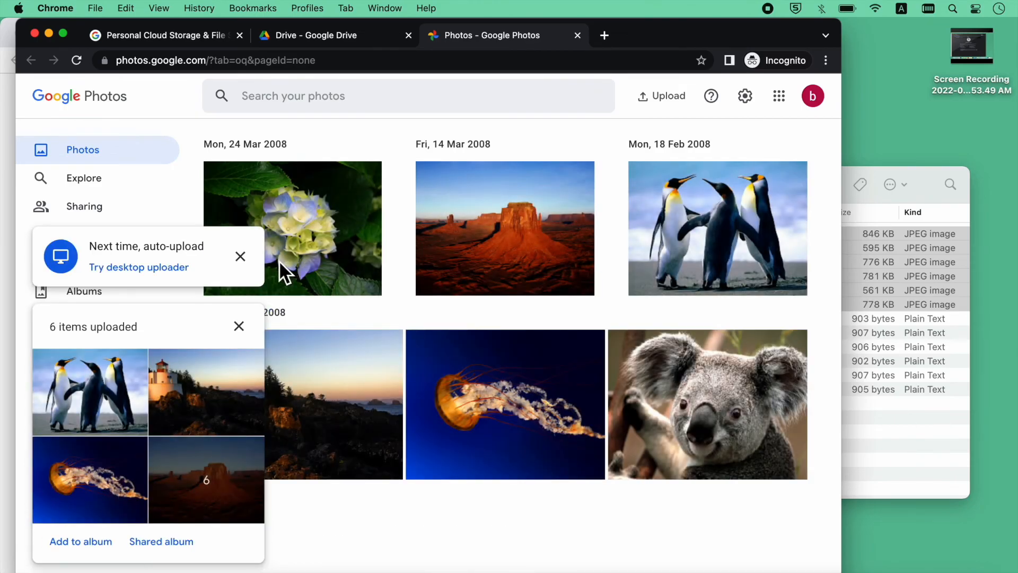
click(241, 257)
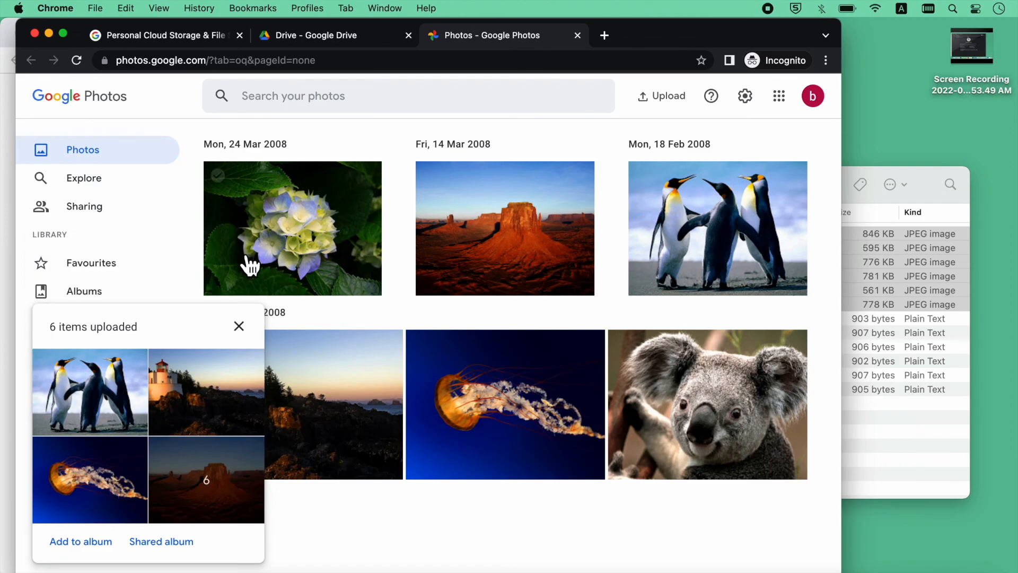
click(239, 326)
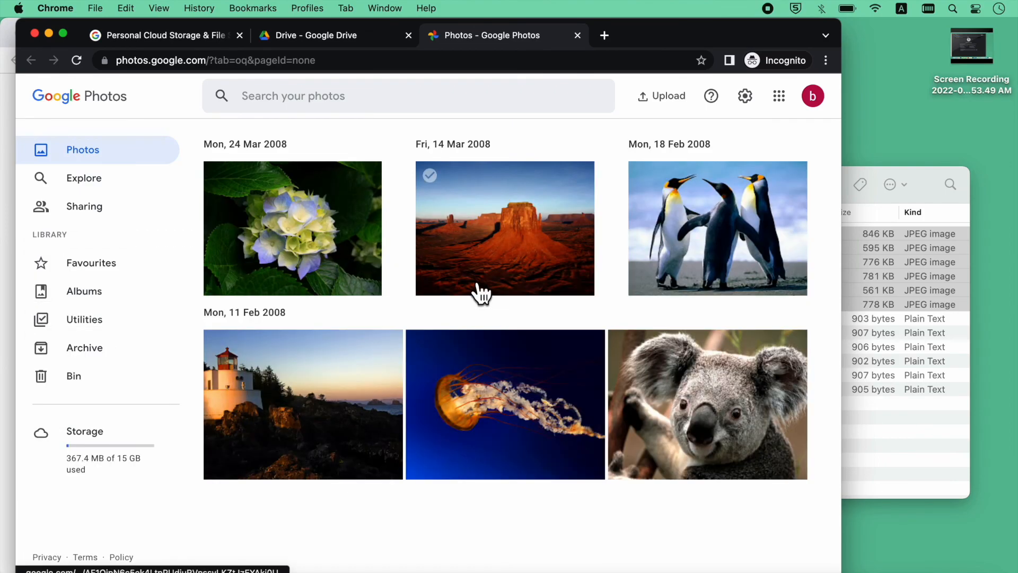